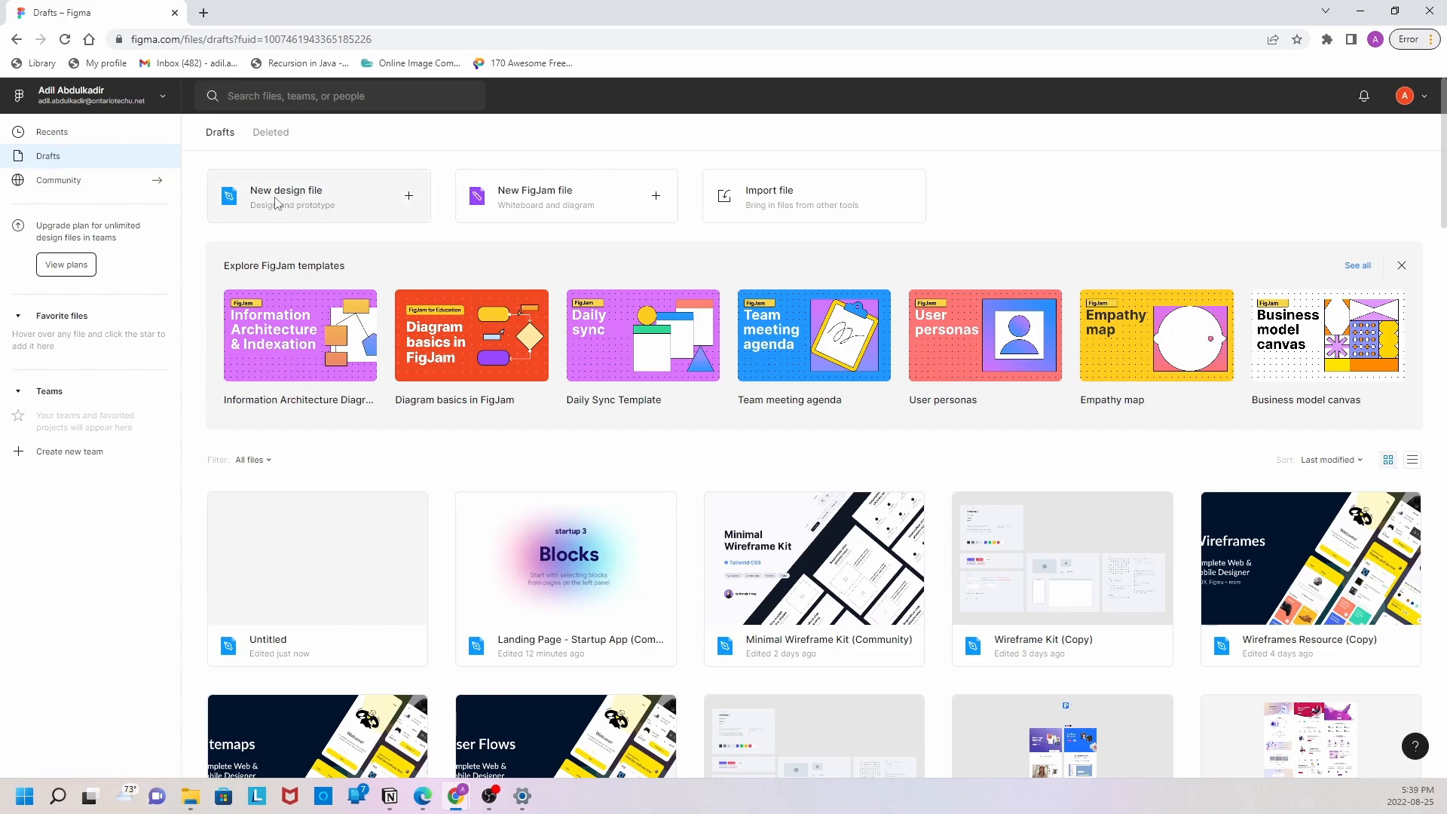
Step: Create a new design file and add a Desktop frame of 1440 × 1024
left_click(272, 205)
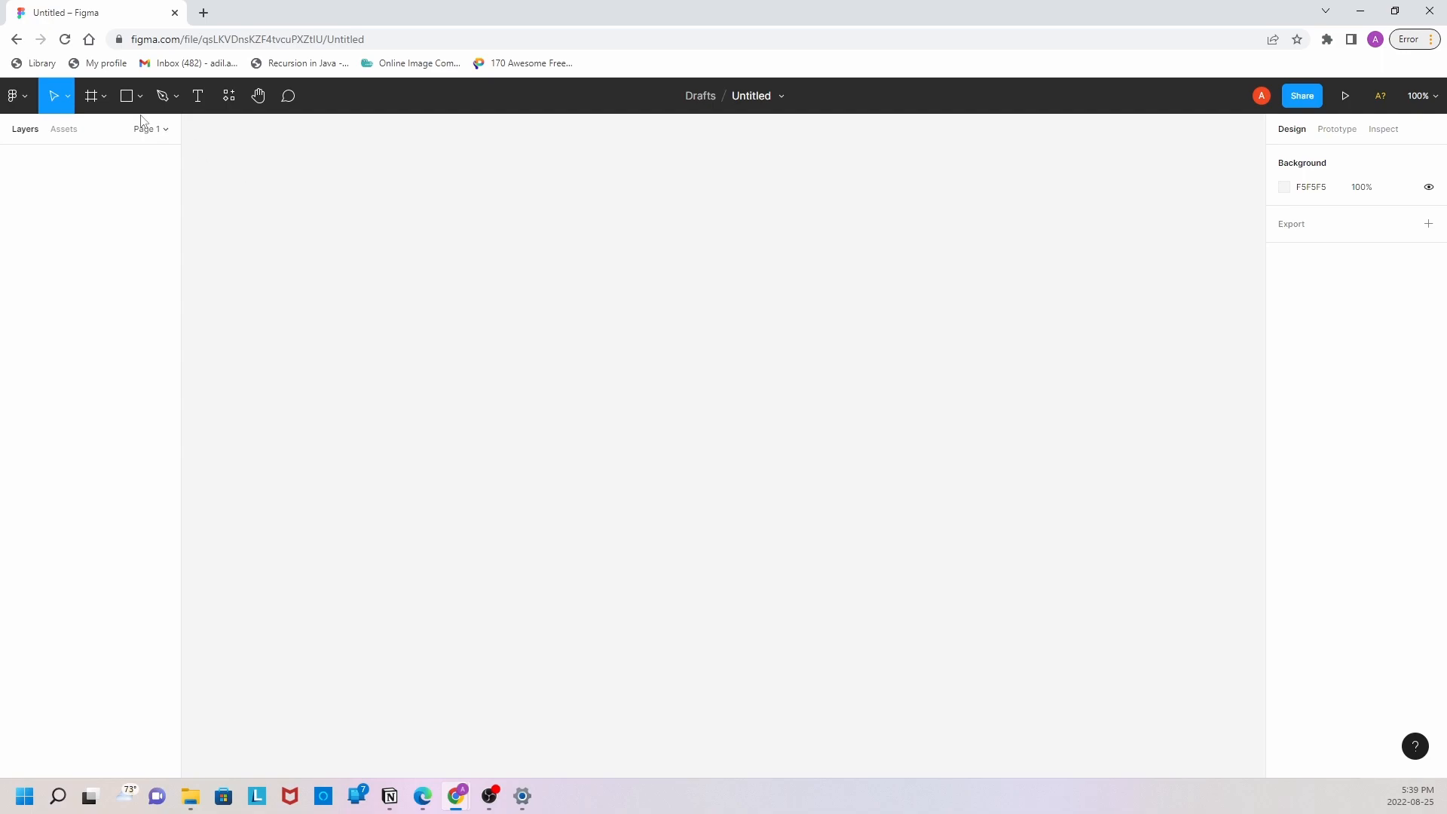
left_click(127, 96)
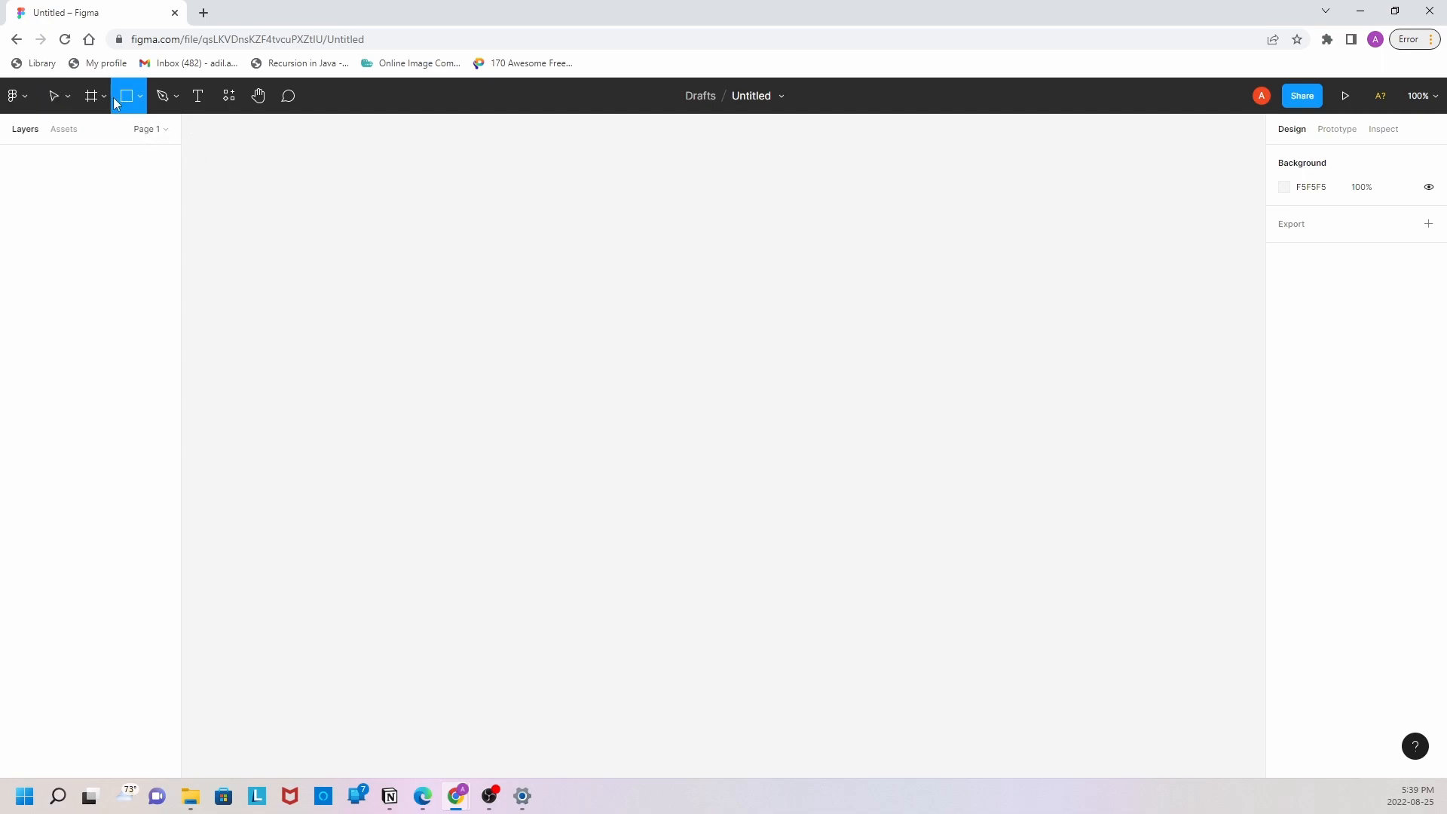
left_click(105, 96)
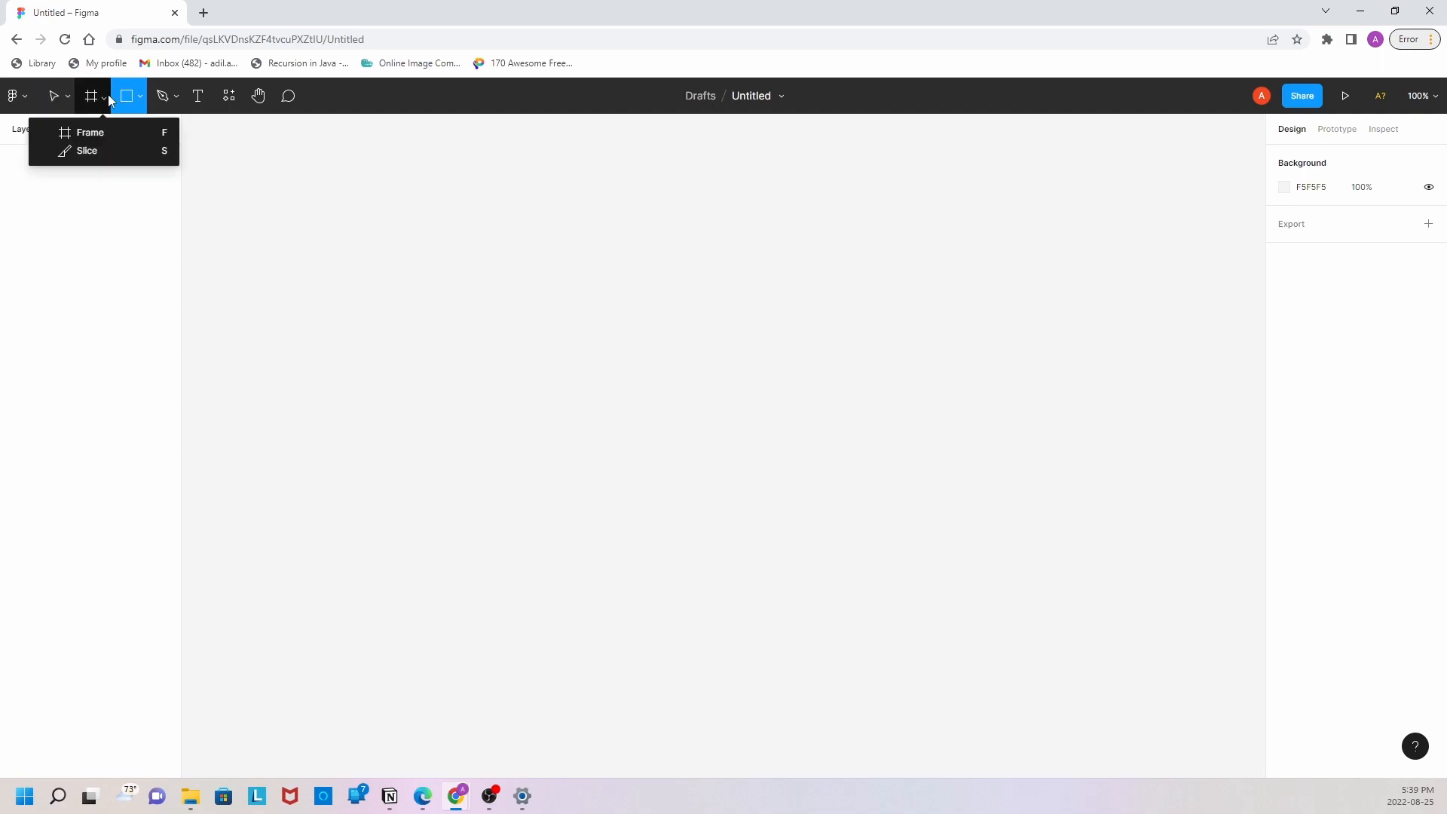
left_click(102, 138)
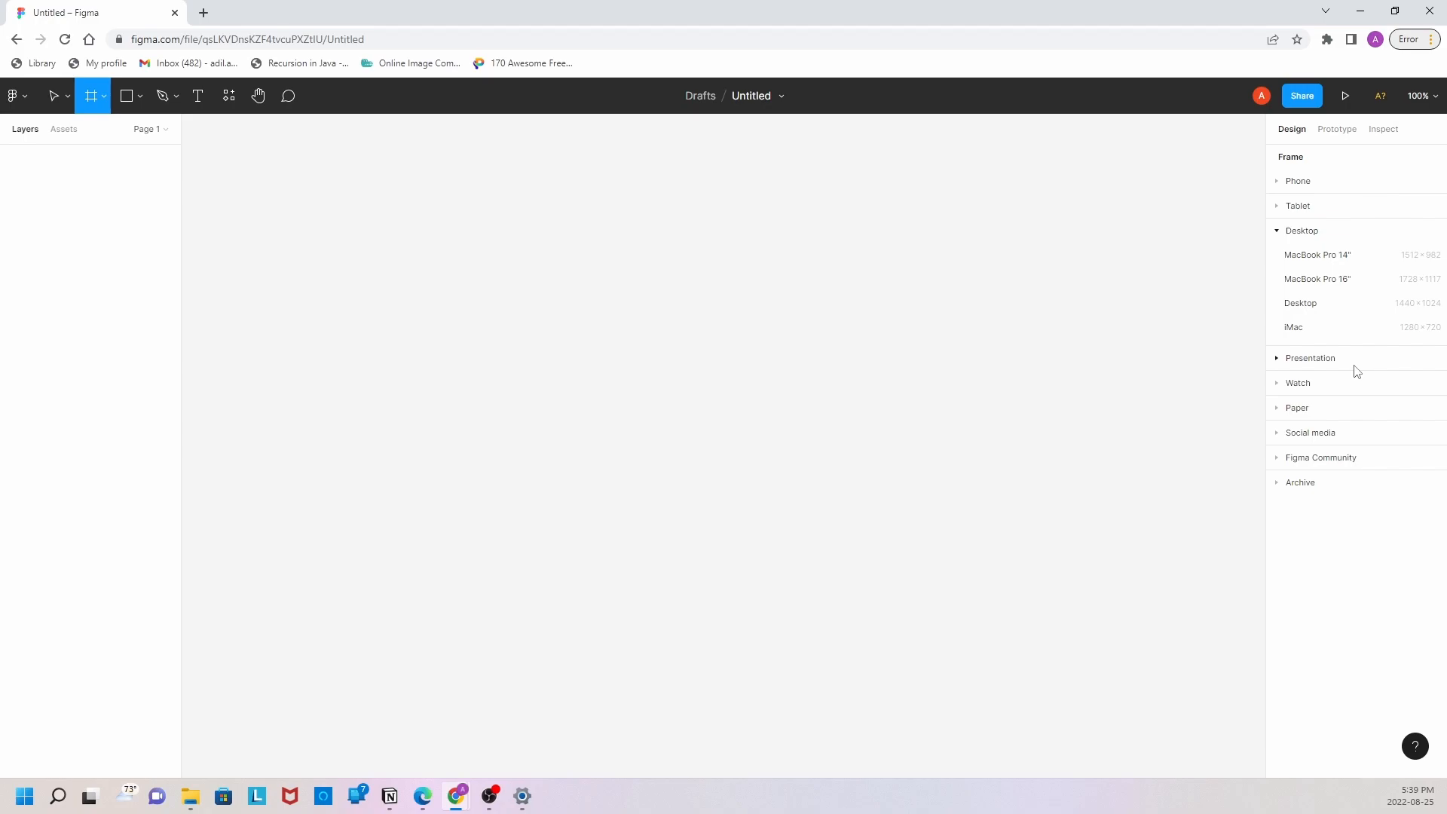
left_click(1322, 314)
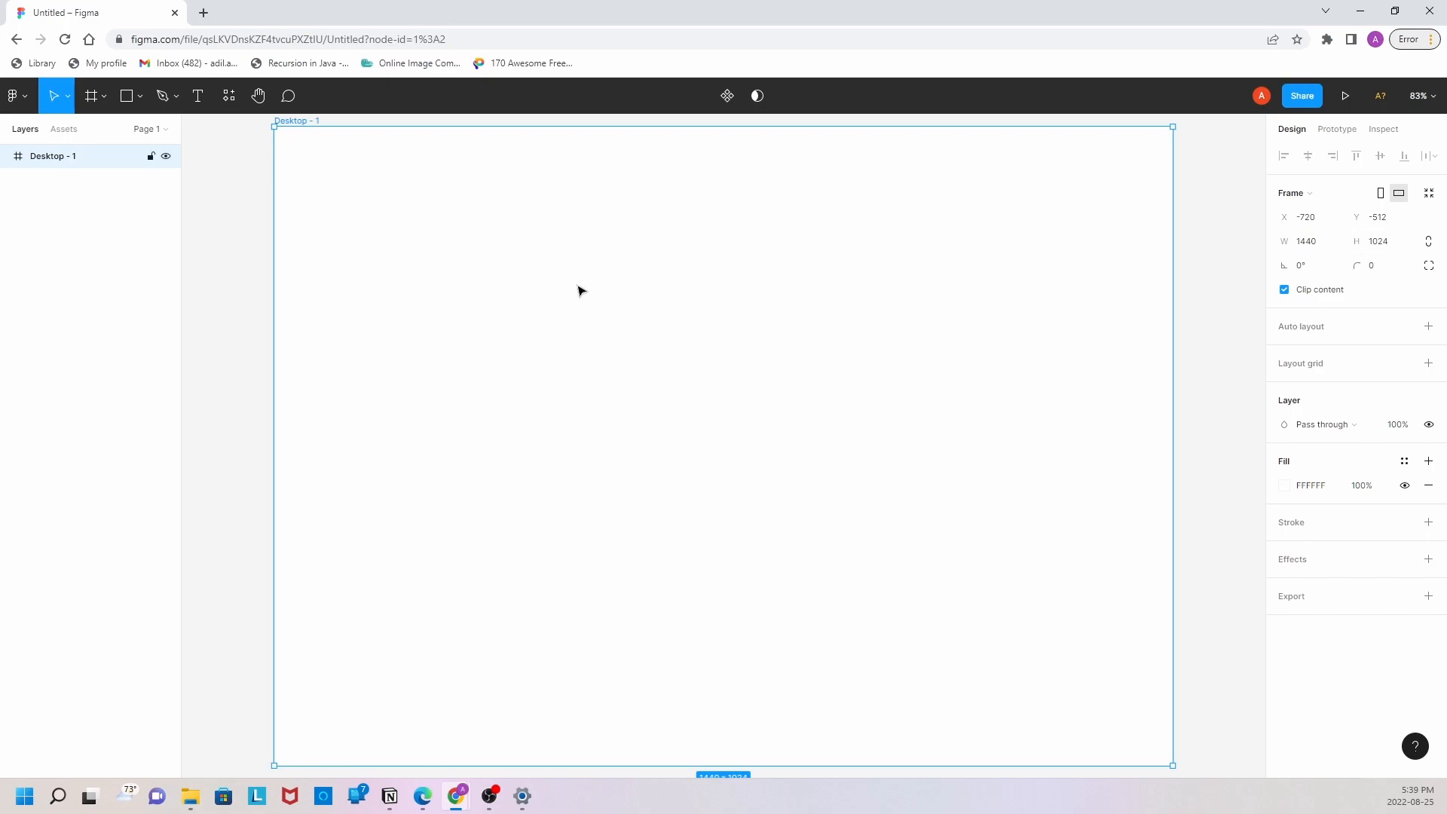
Step: Draw a five-pointed star about 29 × 36 near the upper-left corner of the desktop frame
left_click(140, 97)
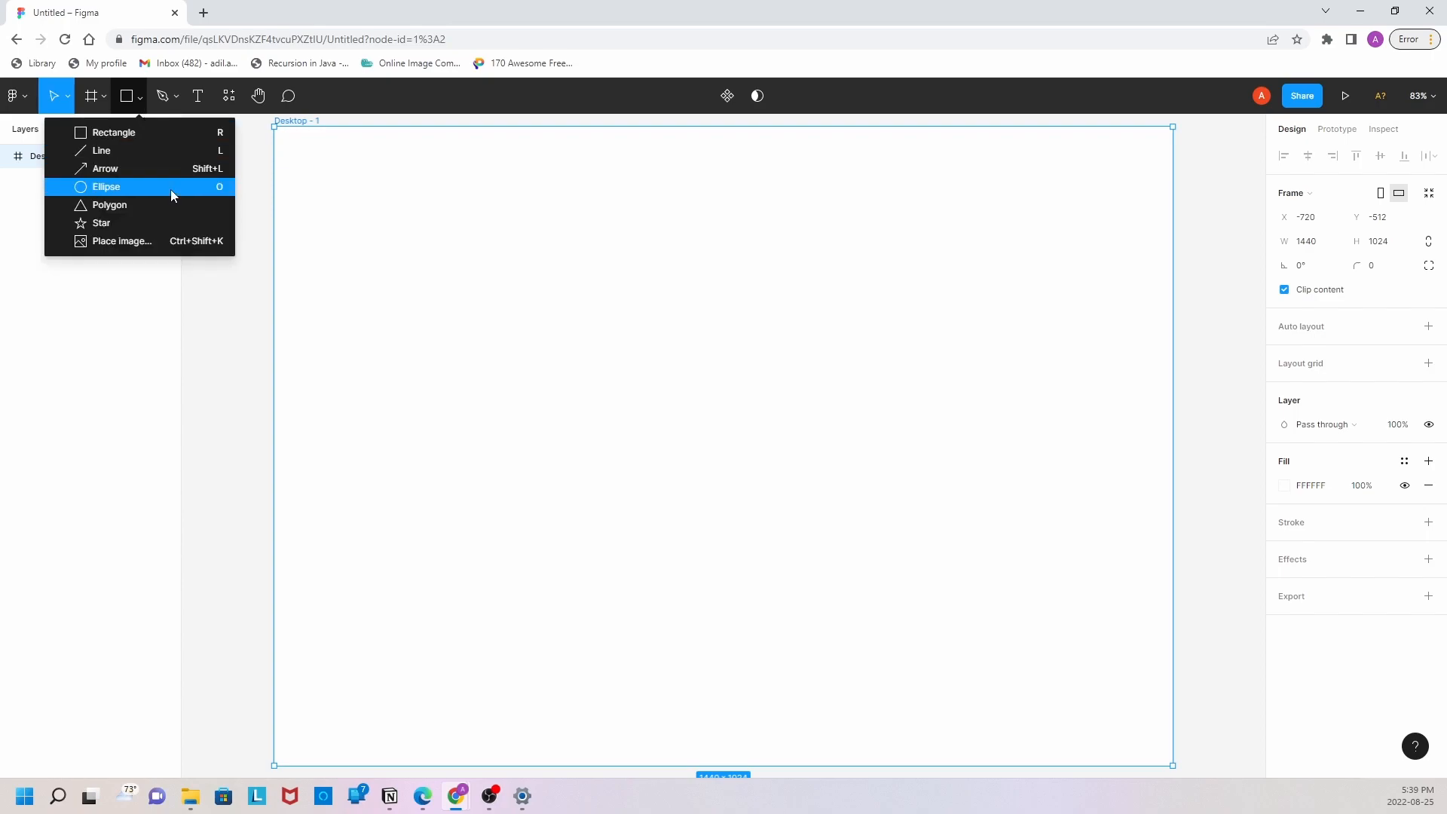
left_click(151, 225)
left_click_drag(341, 189, 361, 213)
scroll(294, 240, "up", 5)
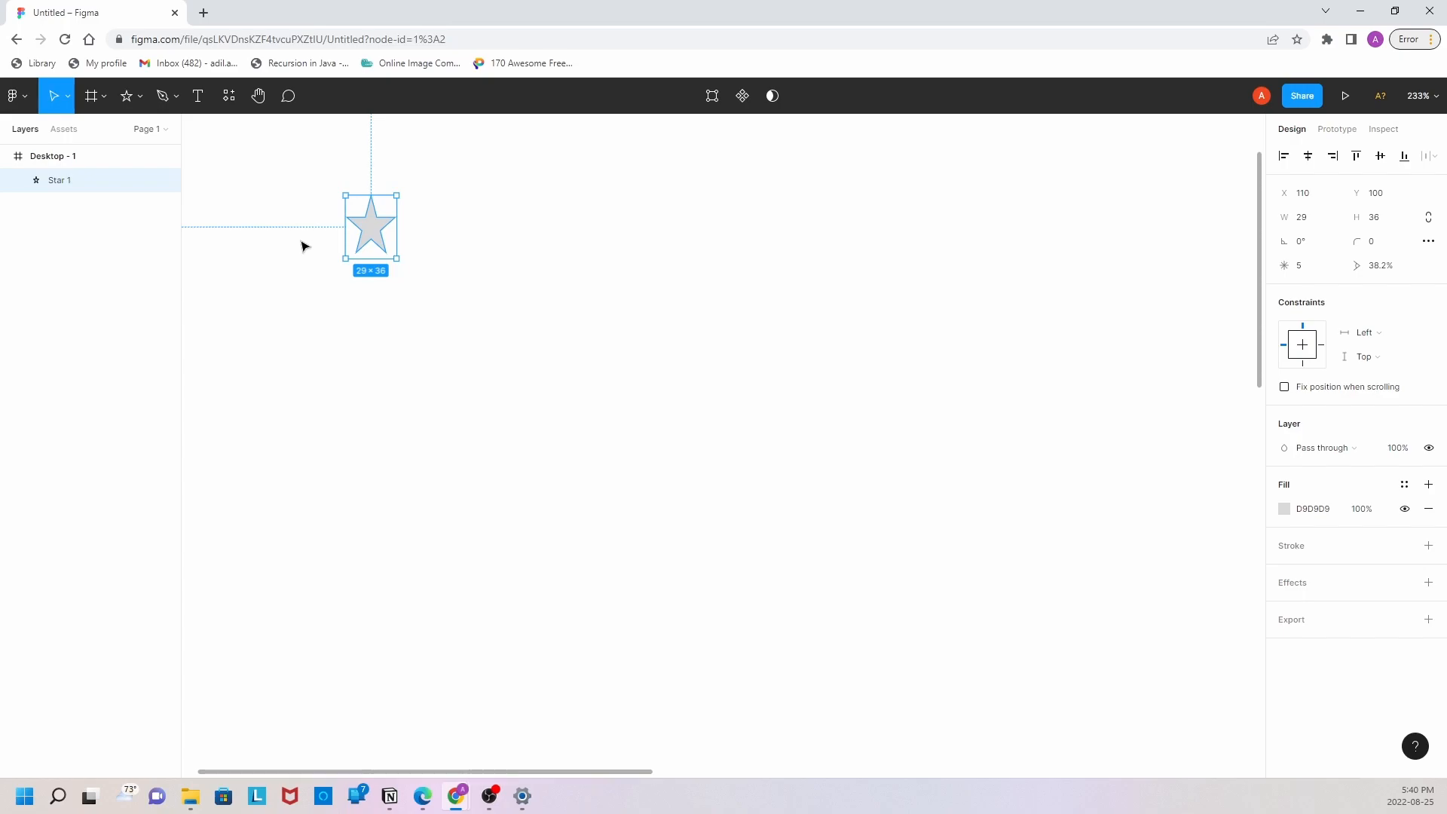
left_click(304, 259)
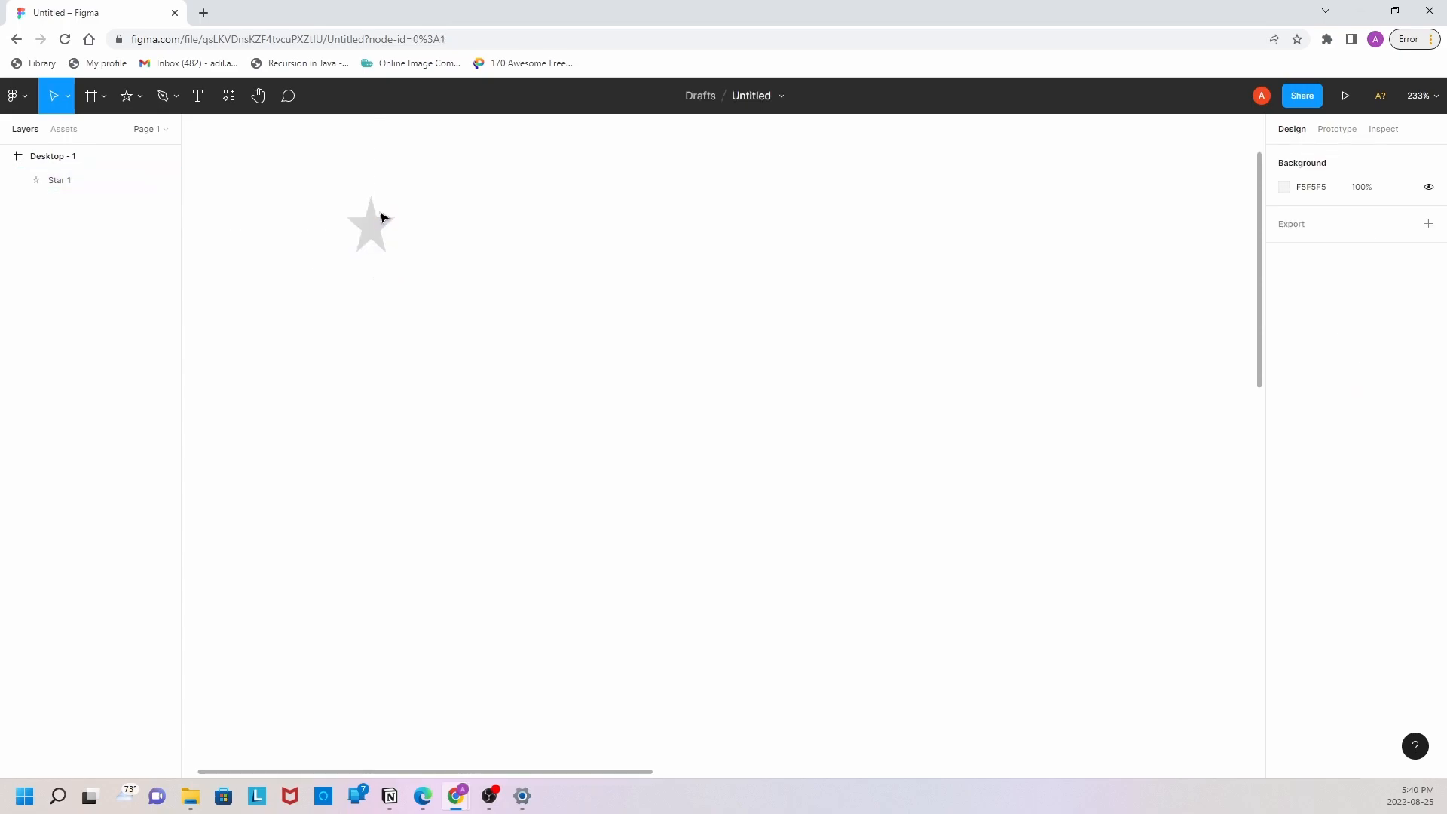
Step: Duplicate the star horizontally to form an evenly spaced row of four stars
left_click(378, 225)
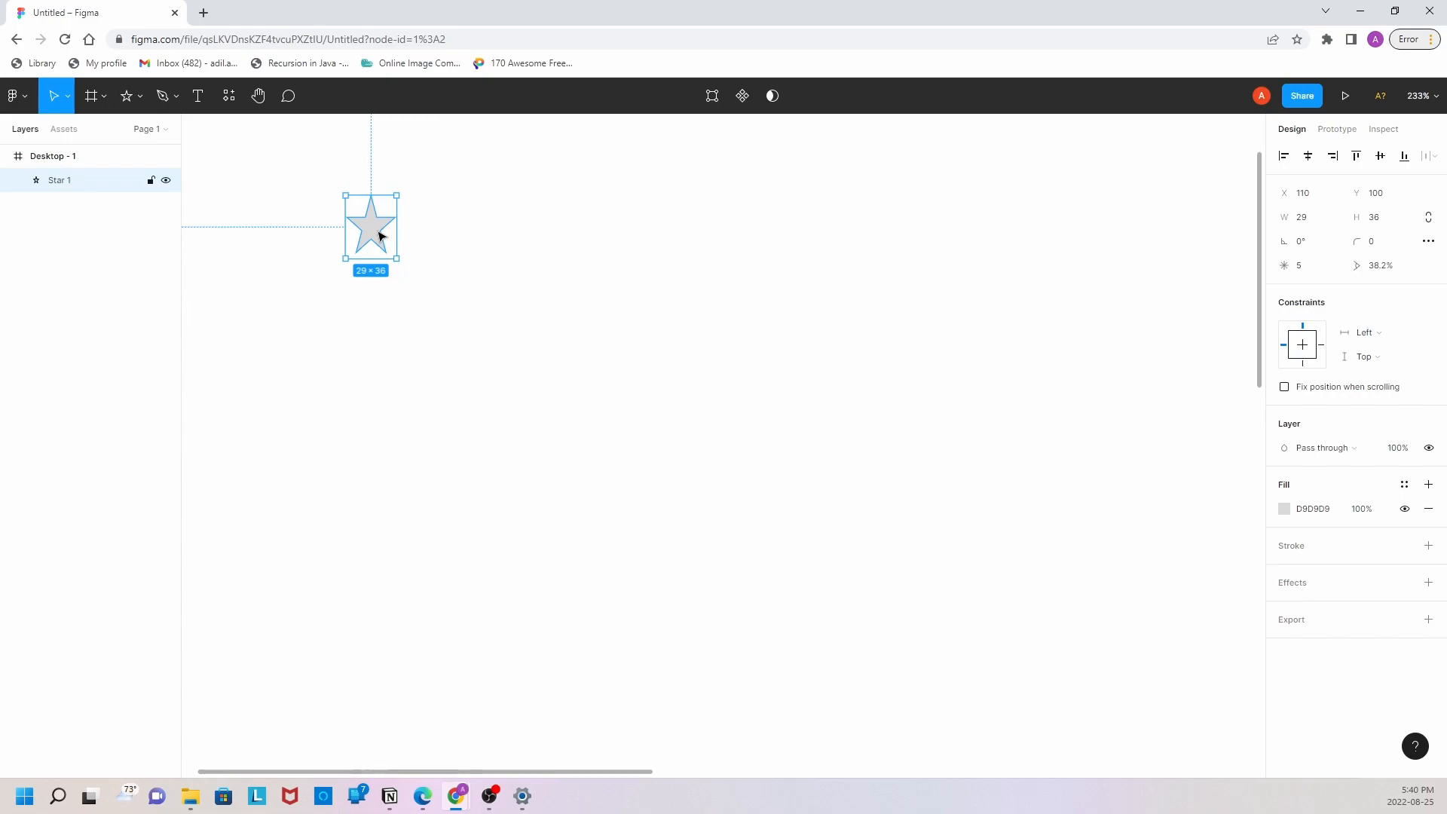
key("ctrl+v")
left_click_drag(372, 239, 428, 239)
left_click(503, 242)
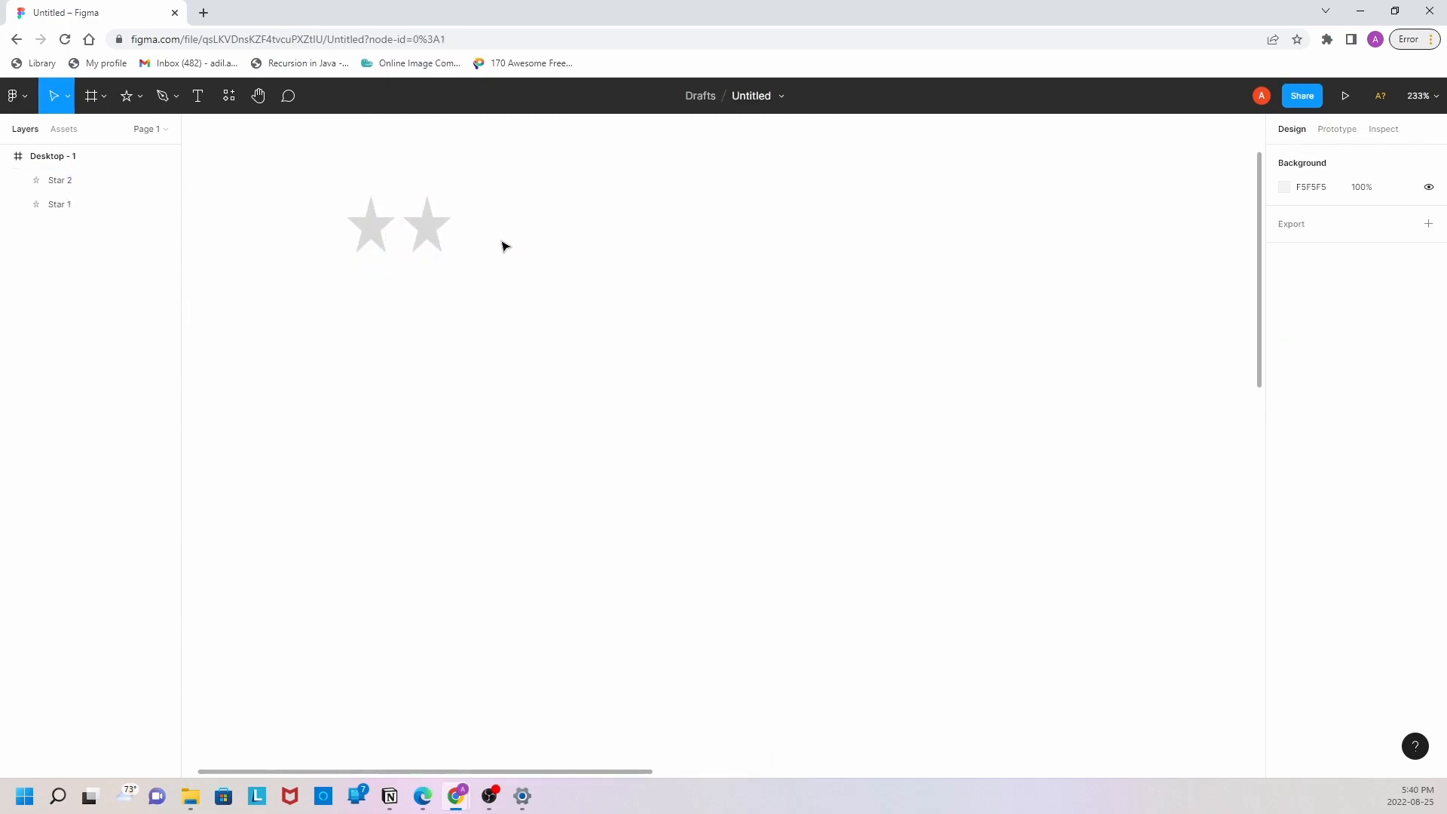
left_click(433, 231)
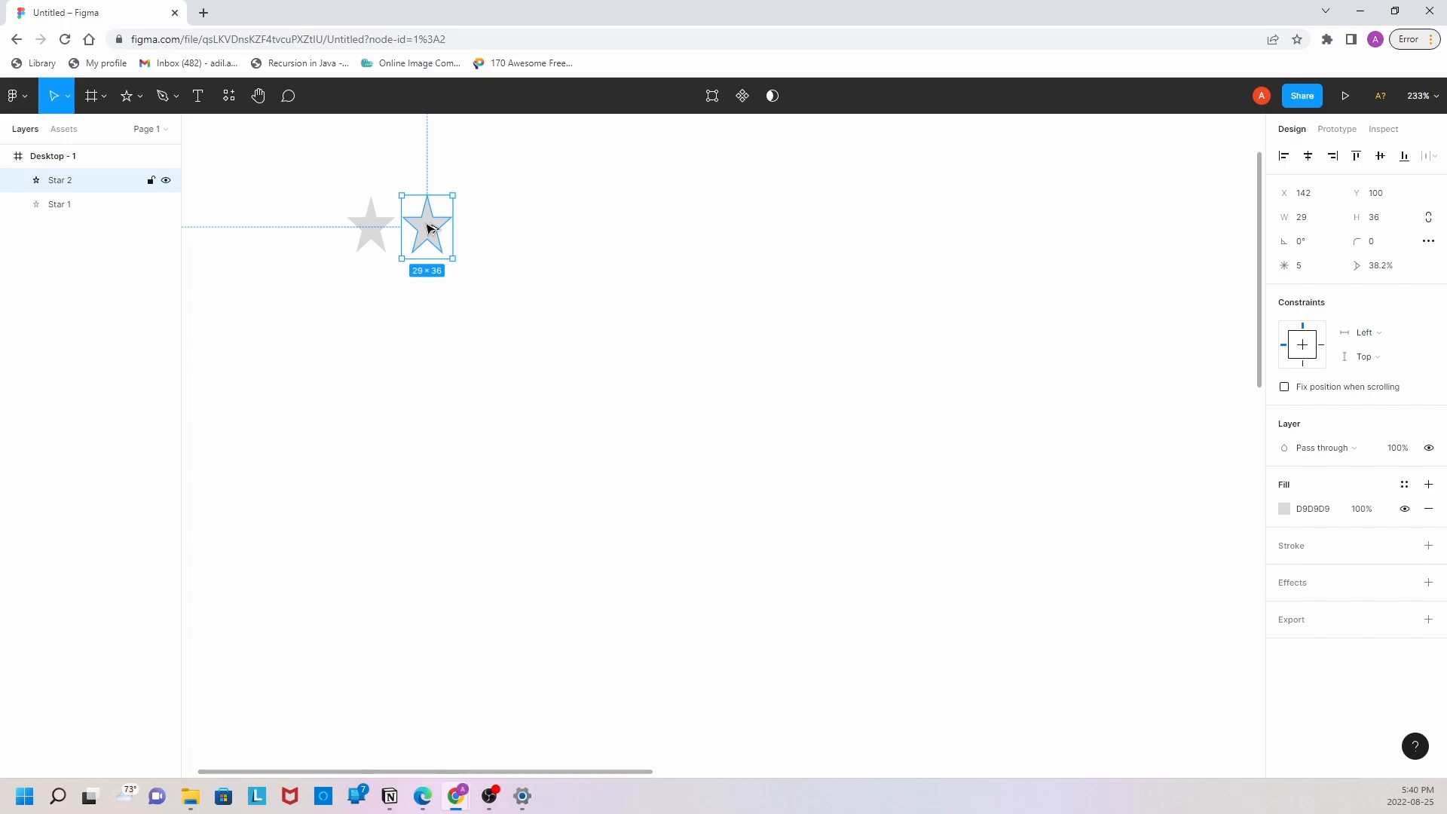
left_click_drag(426, 228, 484, 231)
key("ctrl+d")
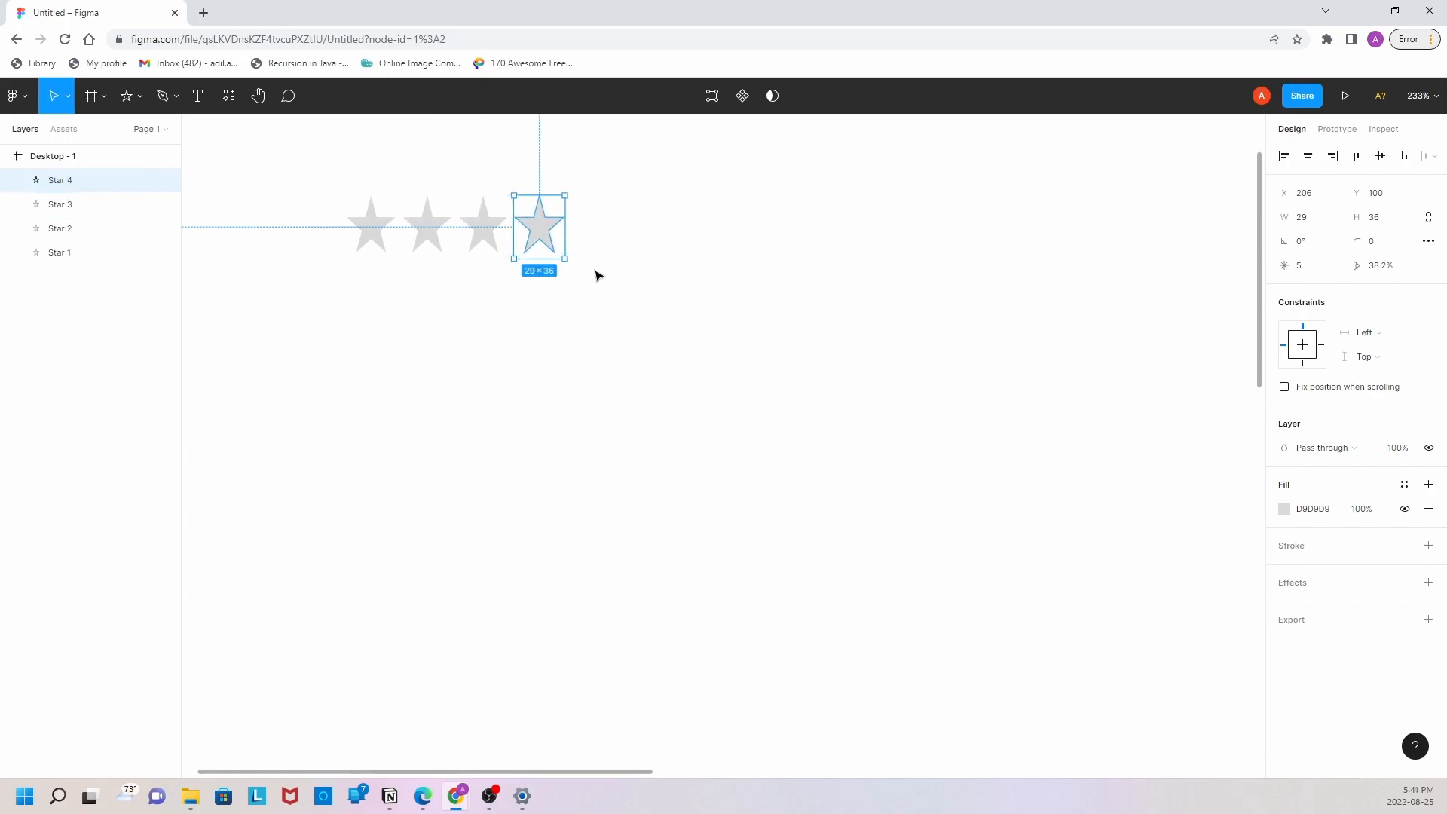
left_click_drag(612, 314, 337, 187)
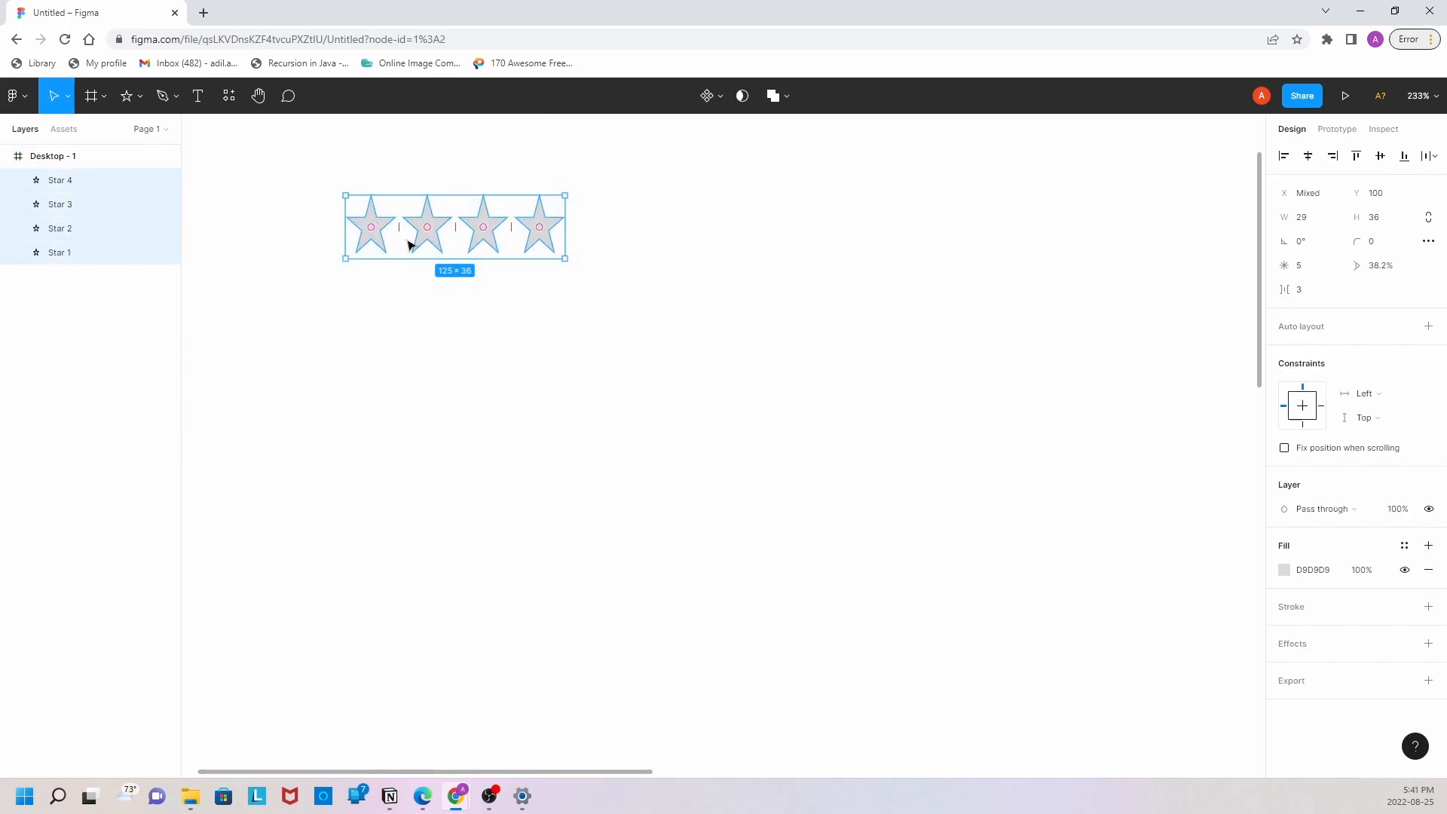
left_click_drag(392, 233, 402, 315)
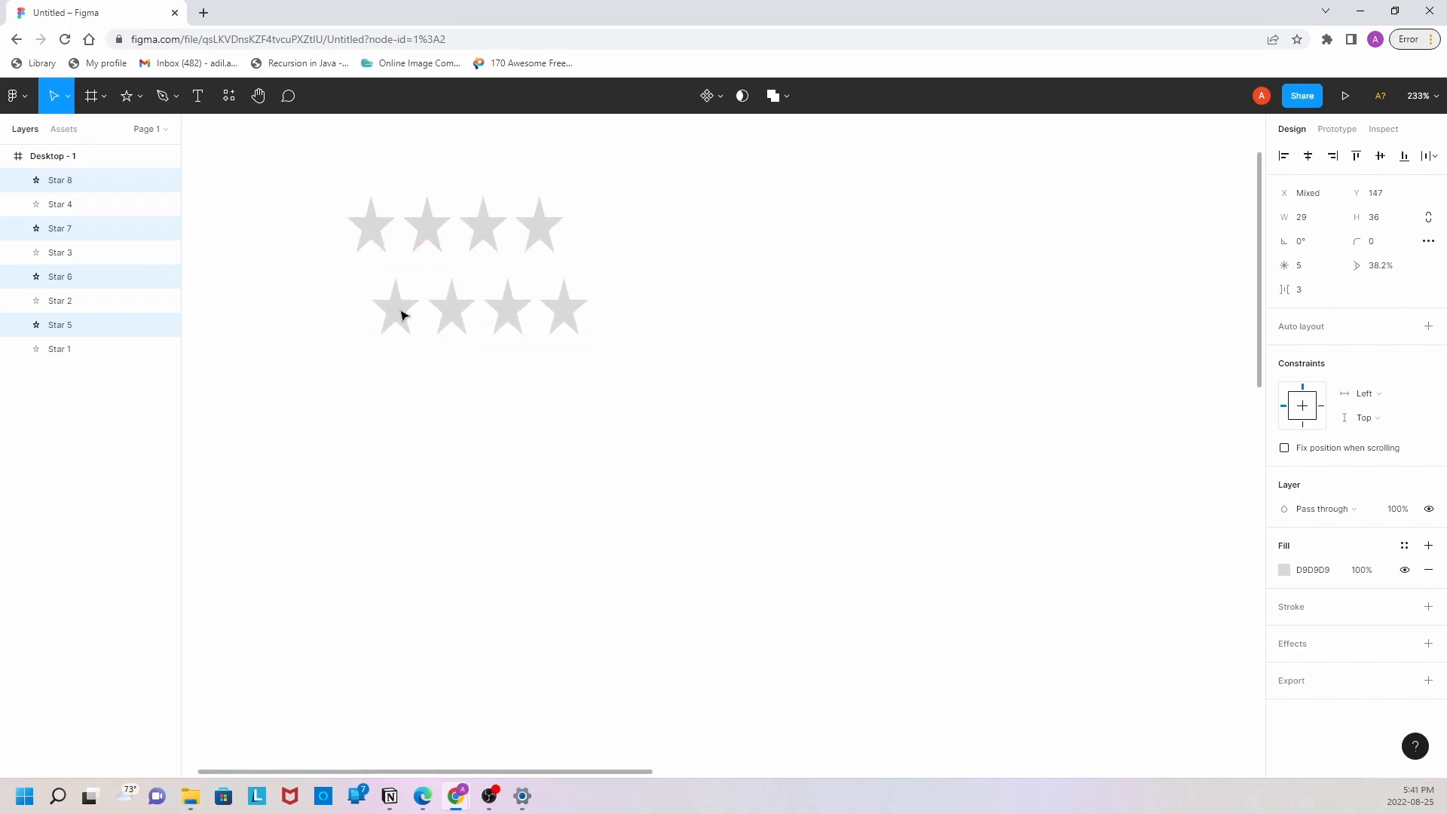
key("ctrl+z")
left_click(426, 306)
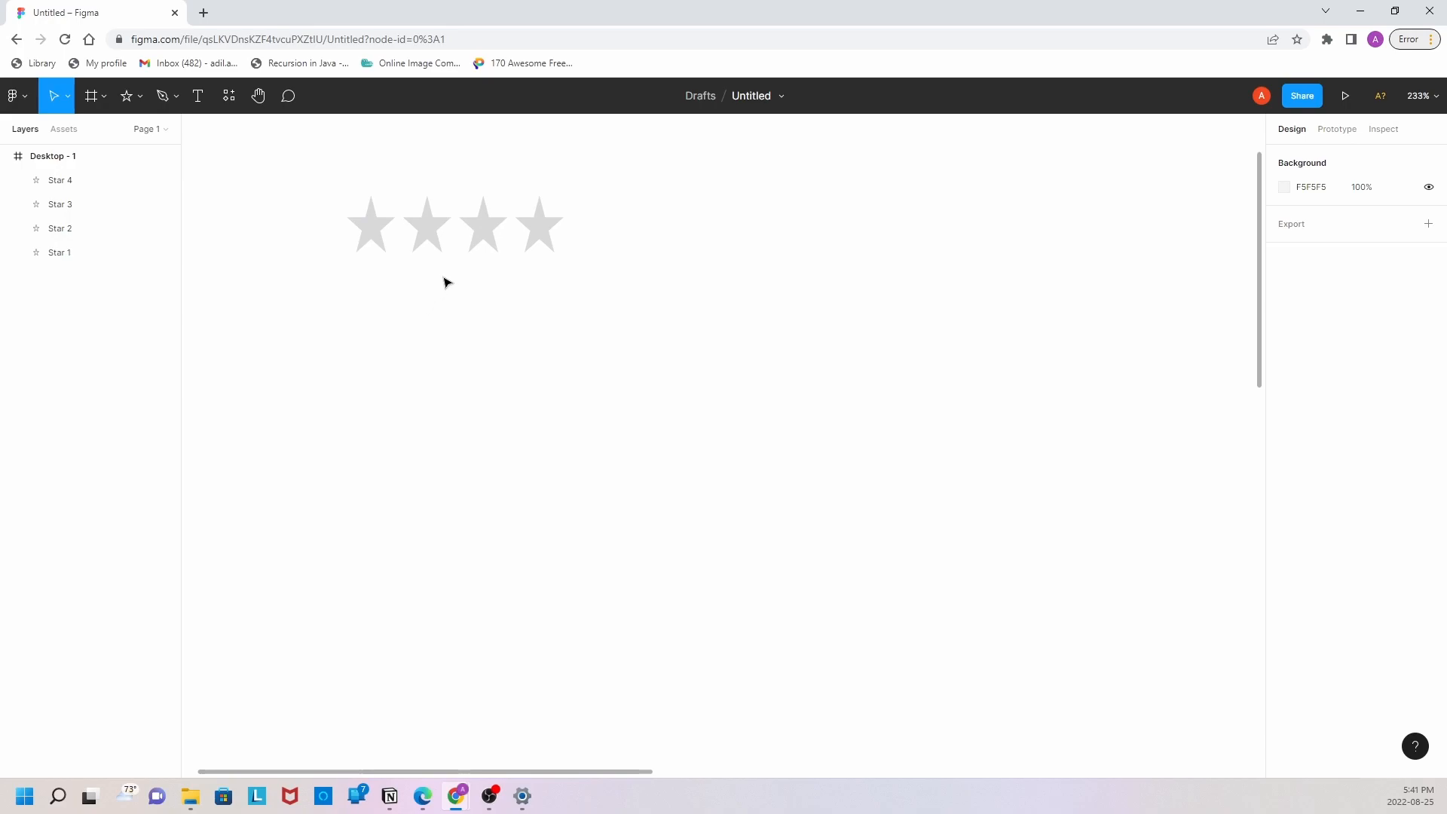
Step: Duplicate the last star to add a fifth one at the right end of the row with the same spacing
left_click(543, 237)
left_click_drag(543, 236, 593, 234)
left_click(498, 316)
left_click(284, 186)
left_click_drag(274, 175, 361, 188)
left_click_drag(606, 241, 611, 241)
Step: Change the fill of all five stars to yellow
left_click_drag(250, 163, 649, 286)
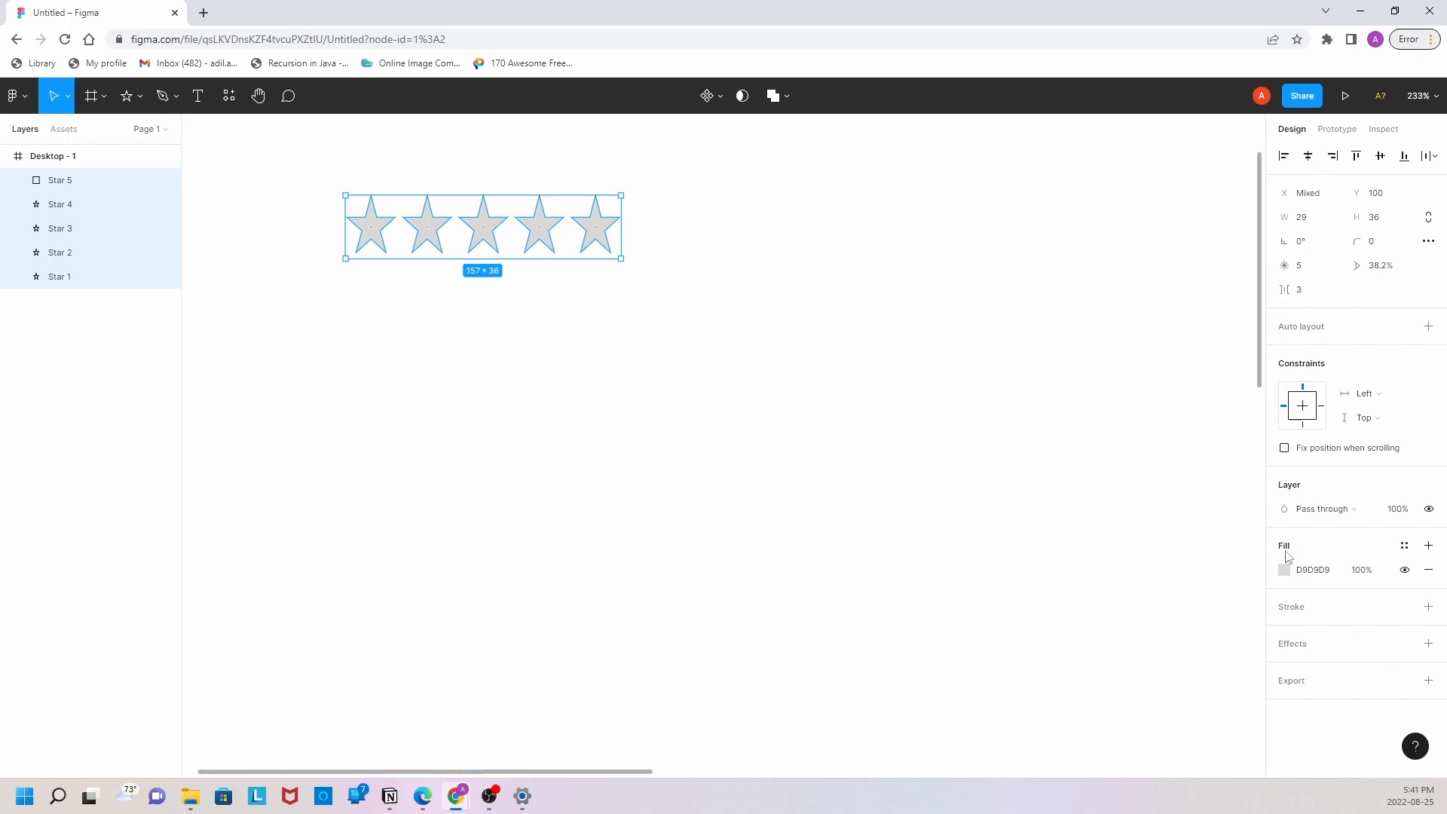
left_click(1284, 569)
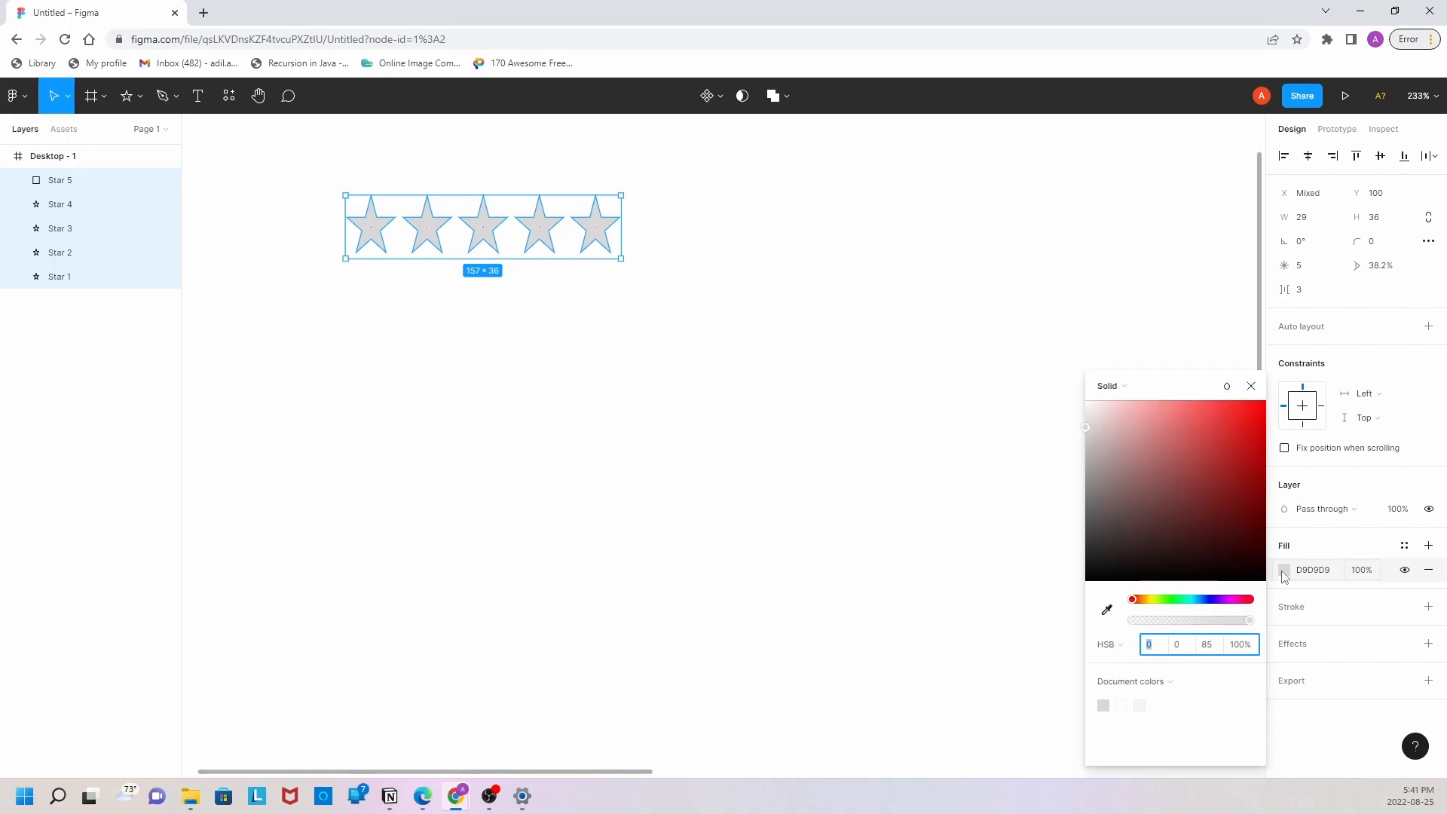
left_click_drag(1133, 603, 1151, 604)
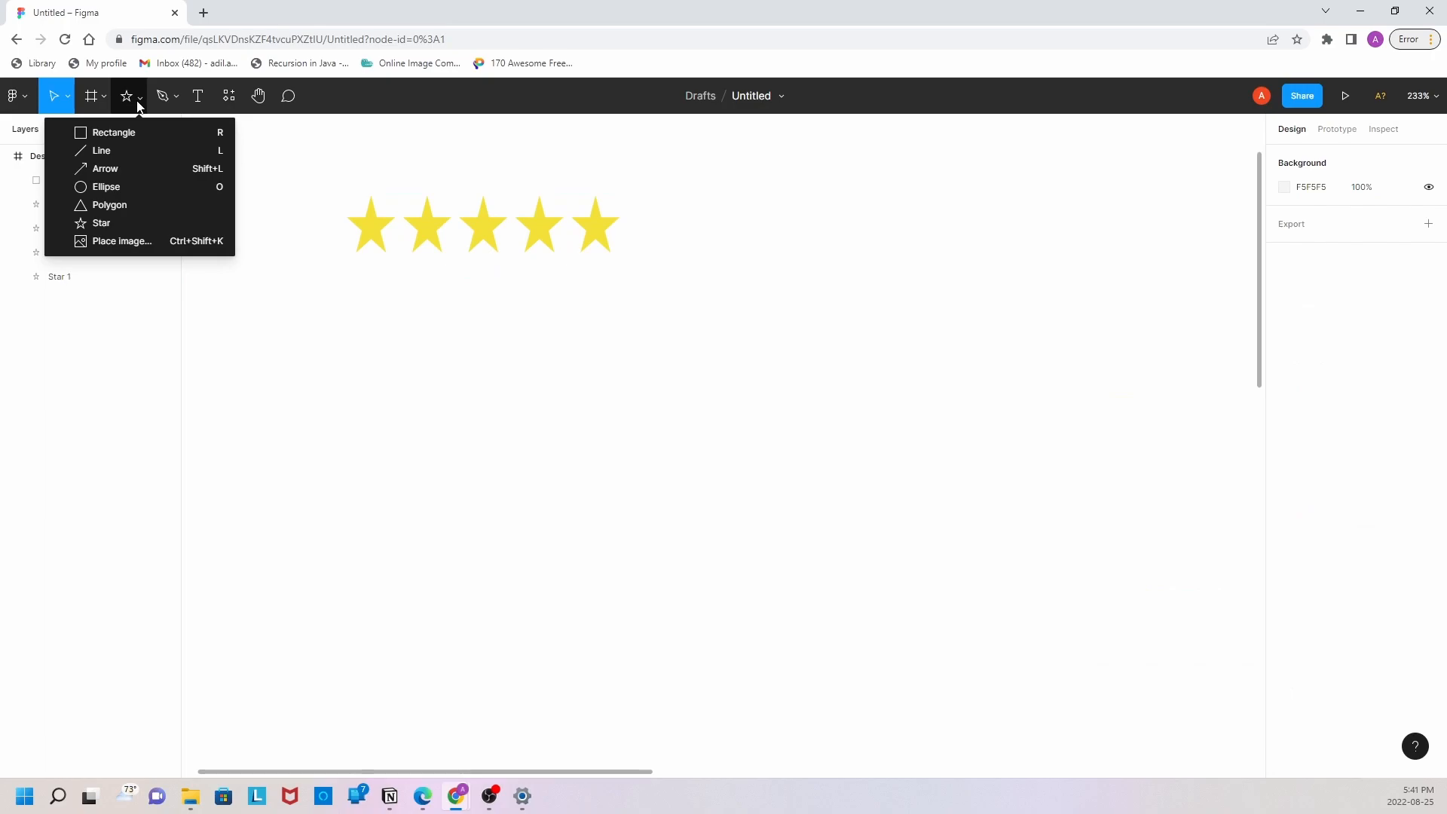
Step: Draw a card rectangle about 247 × 283 and place it behind the row of stars, at about X 100, Y 84
left_click(155, 139)
mouse_move(258, 139)
left_mouse_down()
mouse_move(361, 200)
mouse_move(717, 486)
mouse_move(691, 635)
left_mouse_up()
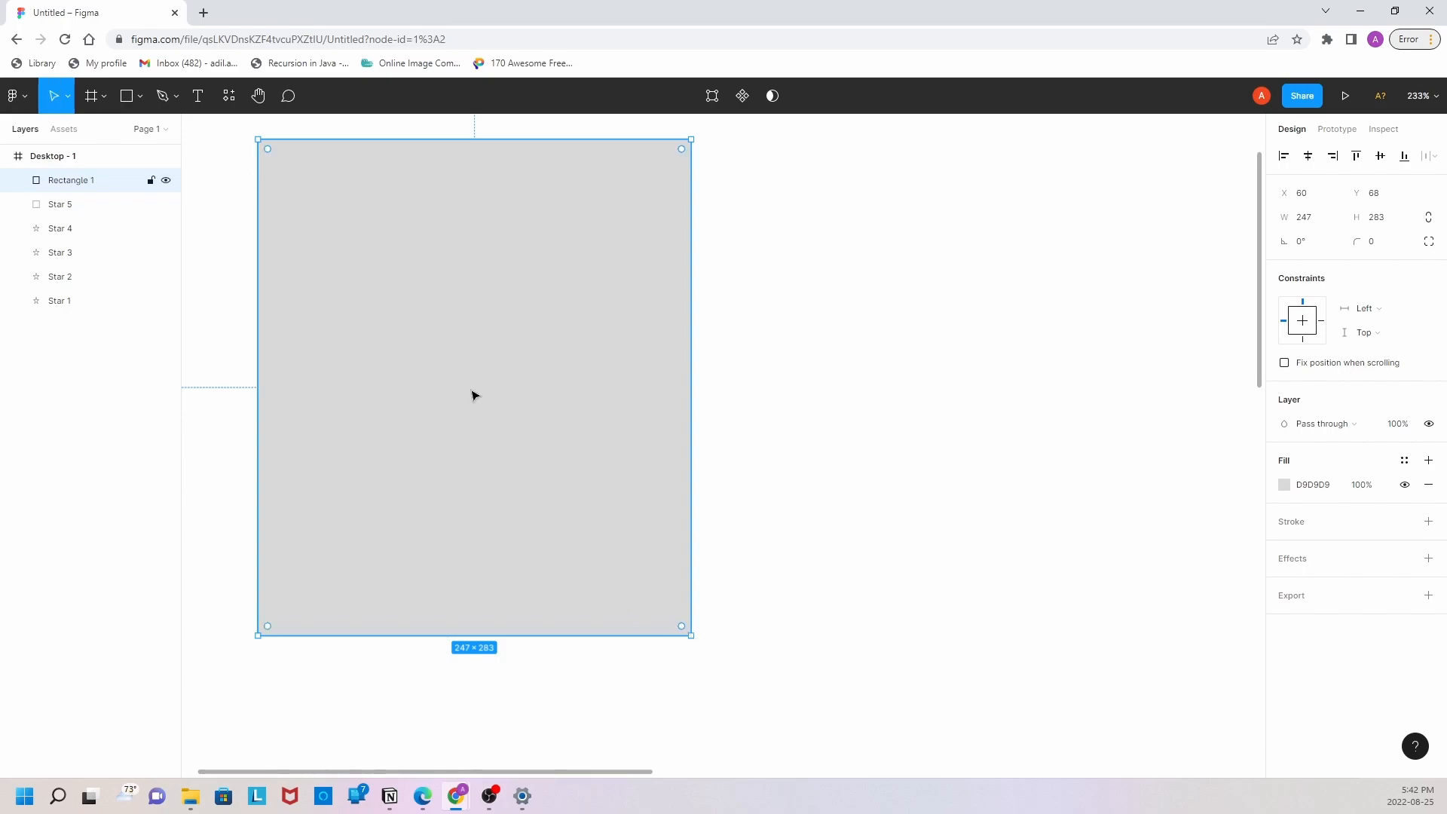
right_click(449, 280)
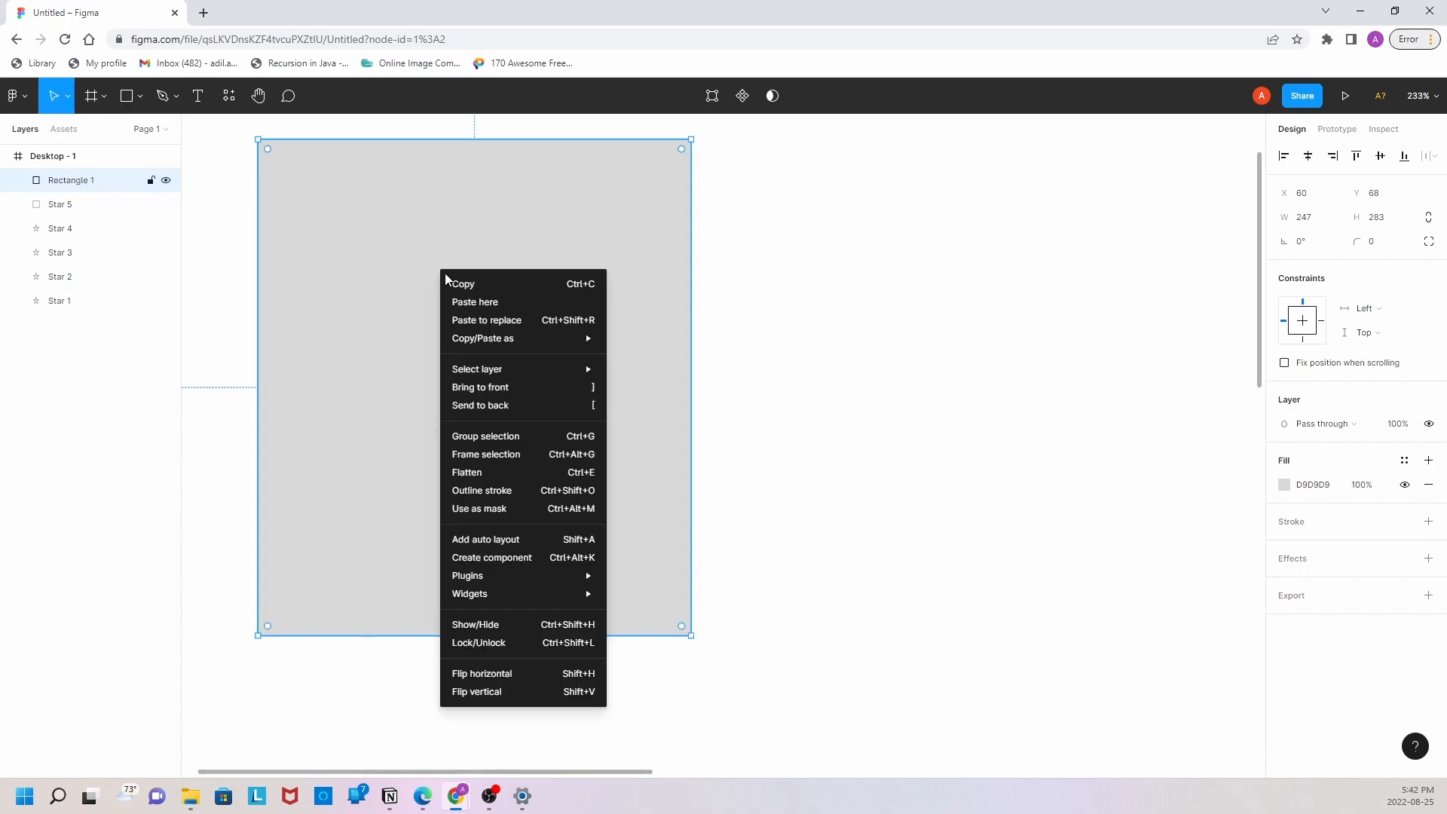
left_click(489, 410)
left_click_drag(377, 396, 437, 427)
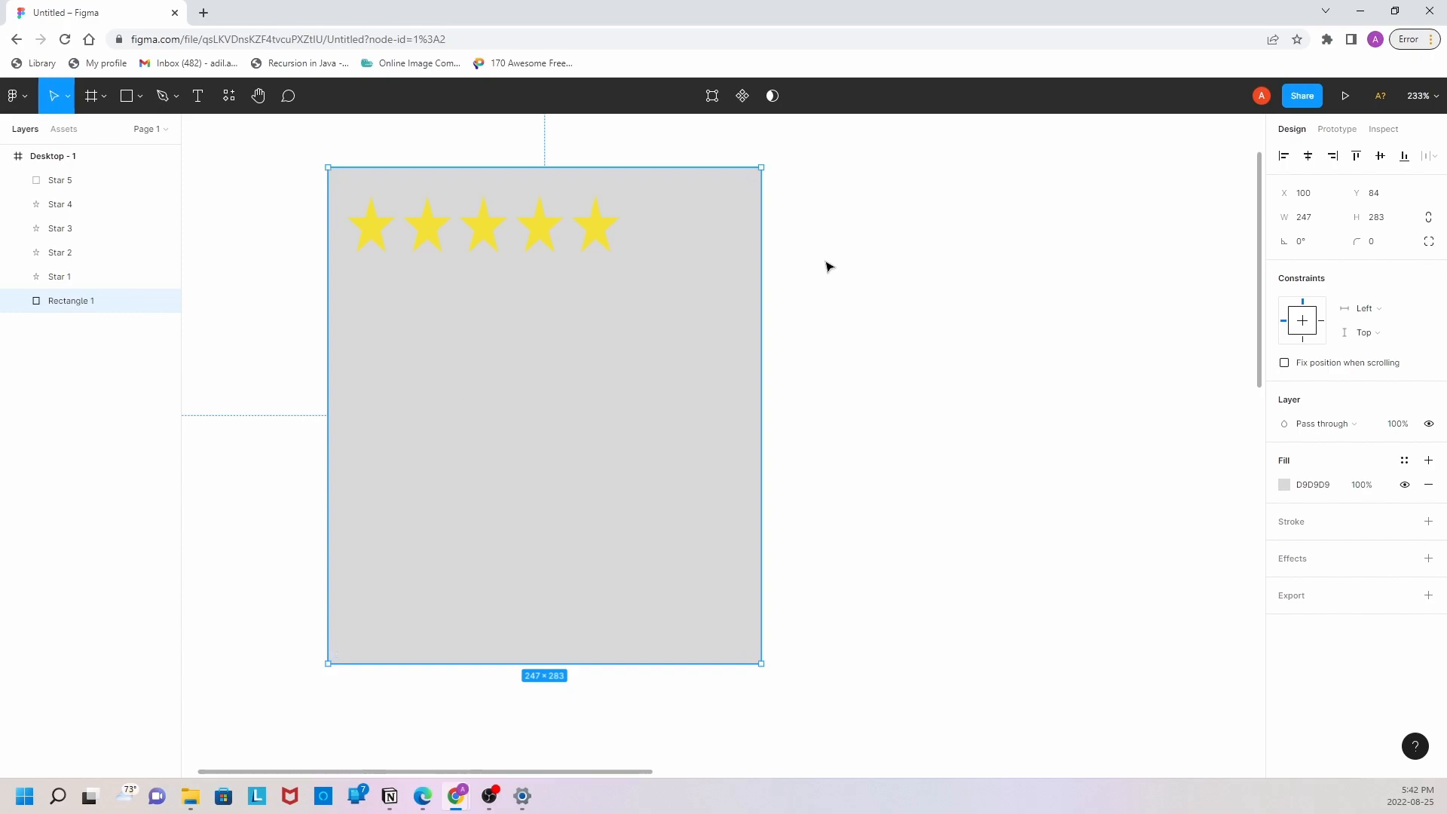
Step: Set the card rectangle's corner radius to 12
left_click(1373, 245)
type("12")
left_click(1075, 287)
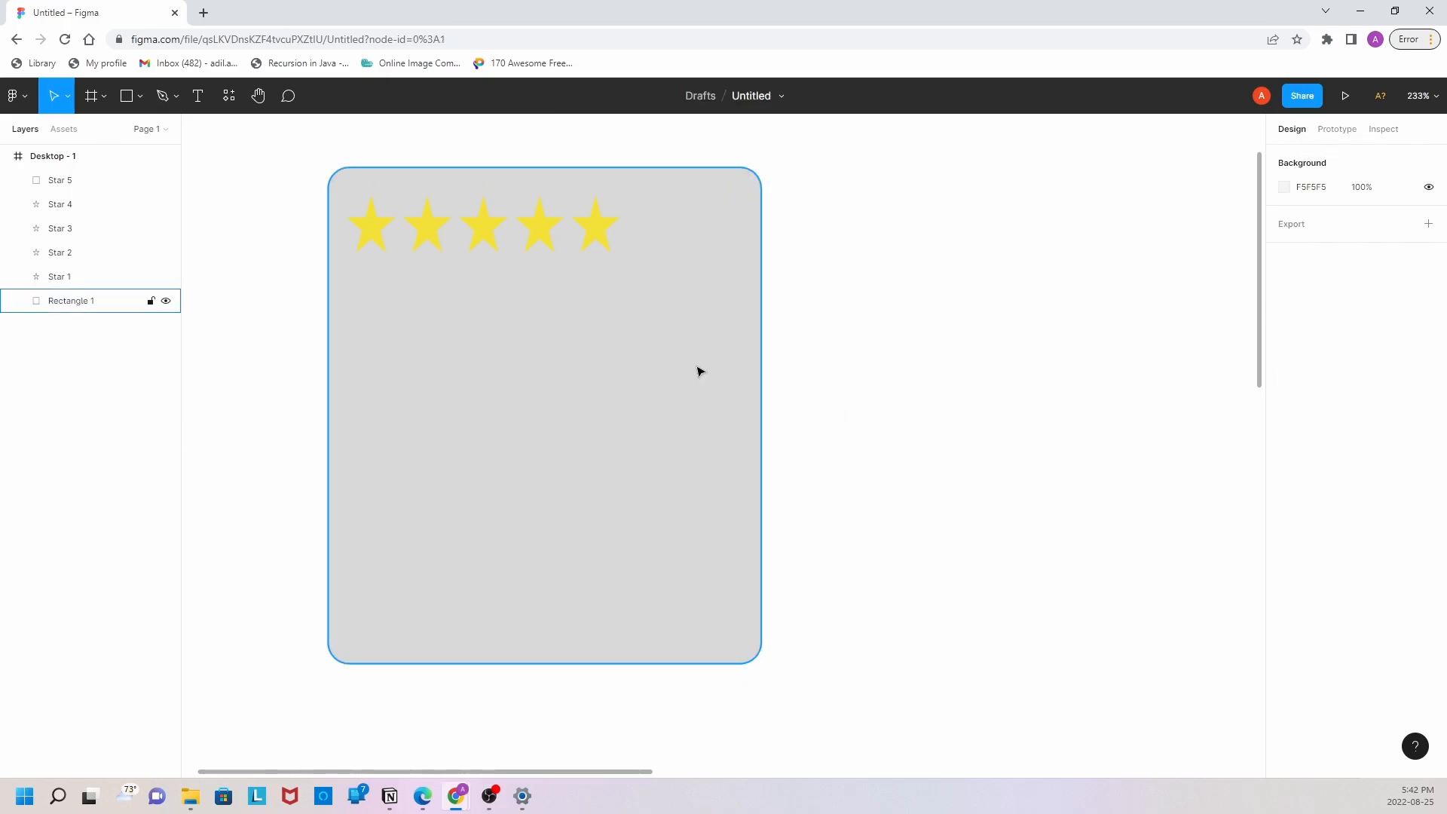
Step: Add a text box about 190 × 81 below the stars and fill it with lorem ipsum copied from the Dummy Text Generator website
left_click(200, 98)
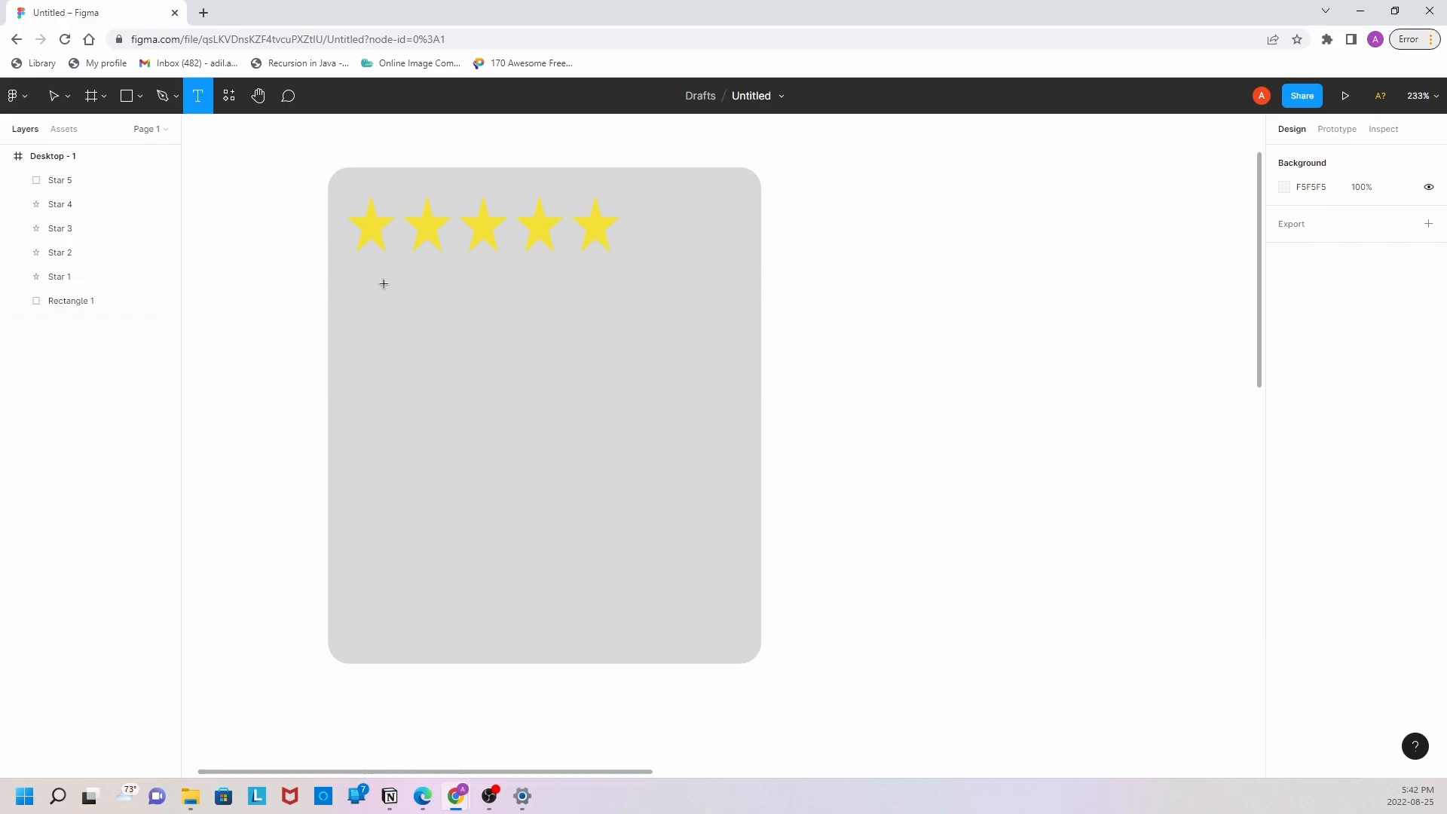
left_click_drag(358, 272, 692, 415)
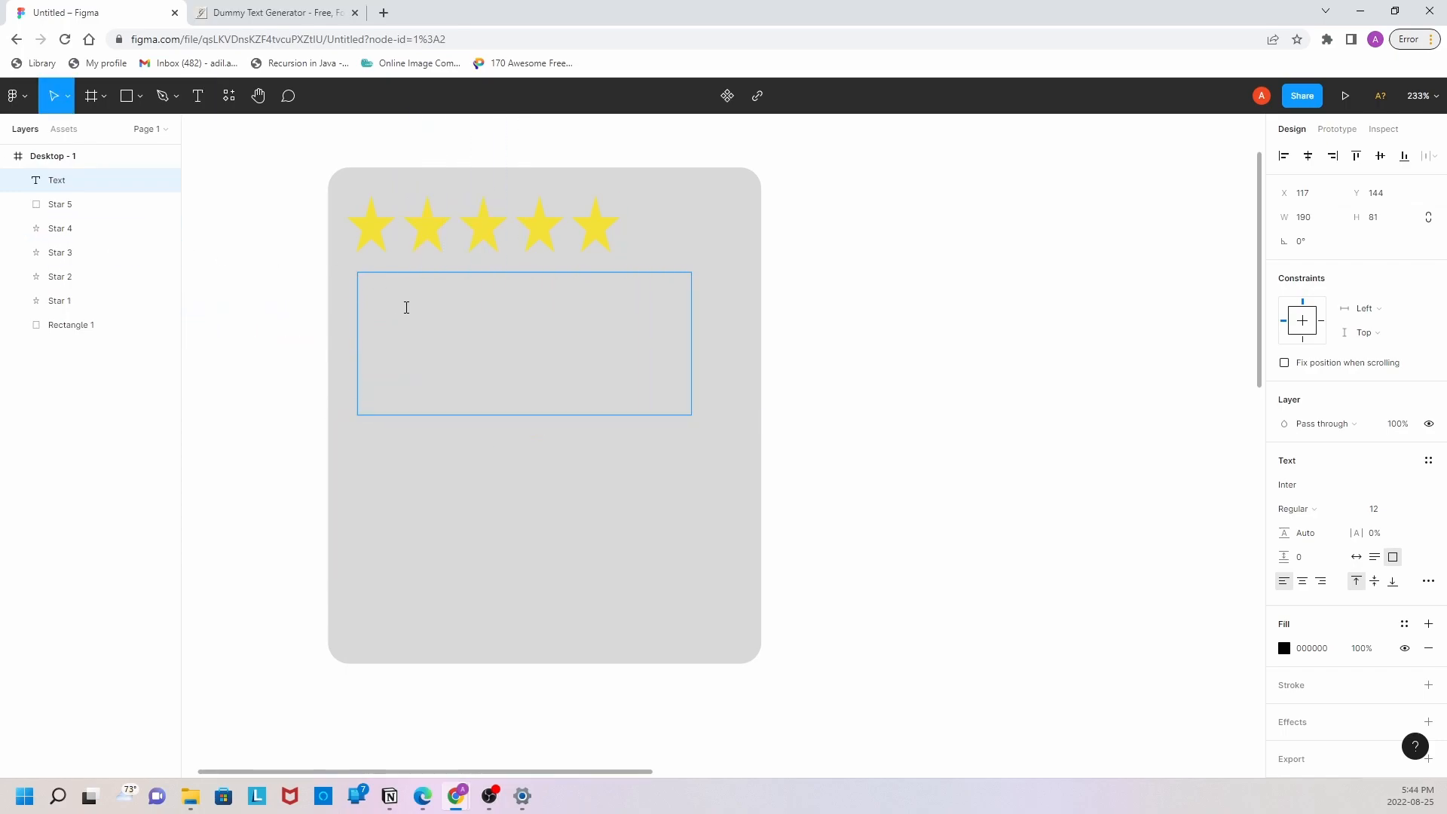
left_click(259, 13)
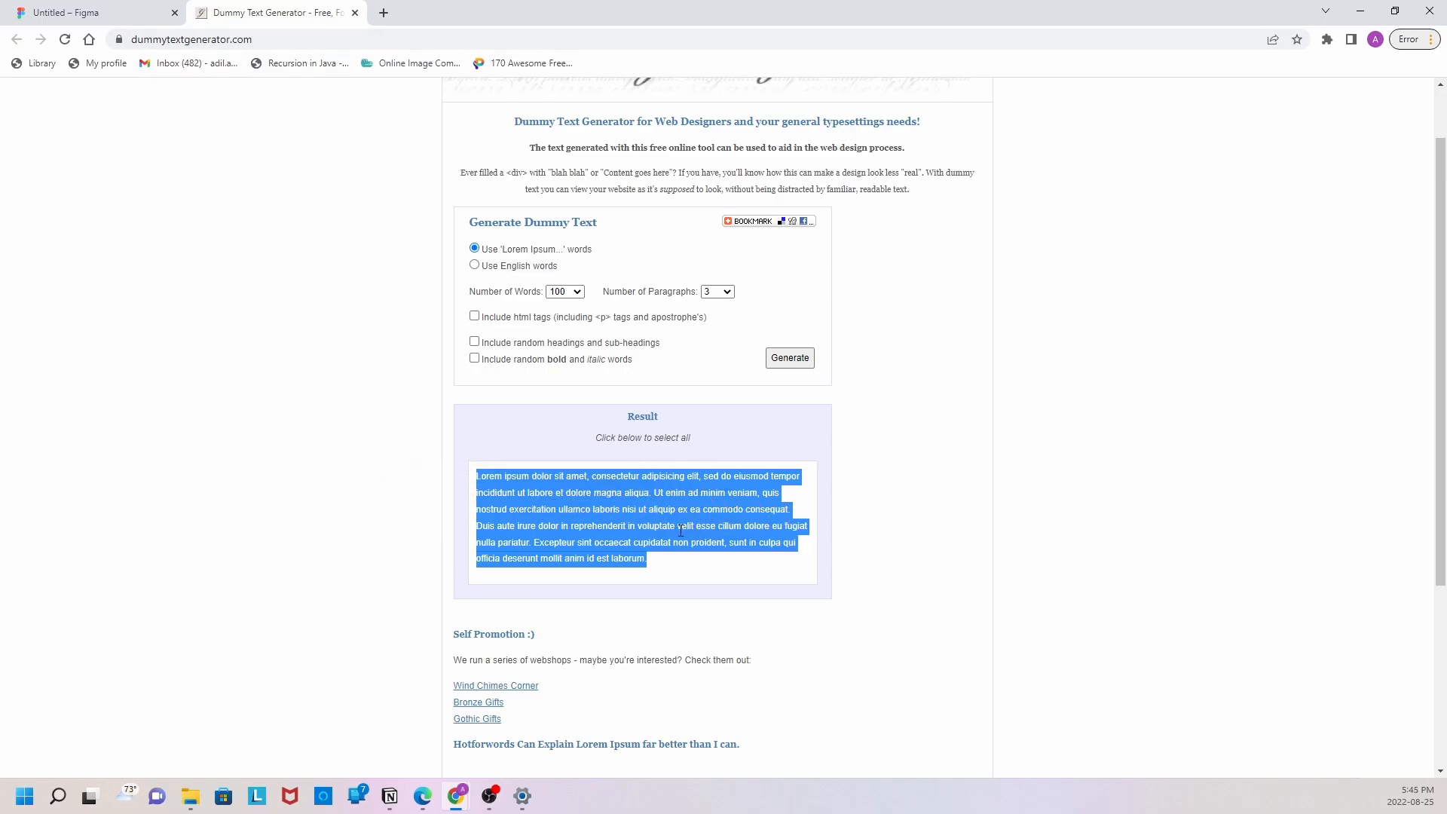
left_click(938, 577)
left_click_drag(791, 511, 468, 473)
key("ctrl+c")
left_click(121, 13)
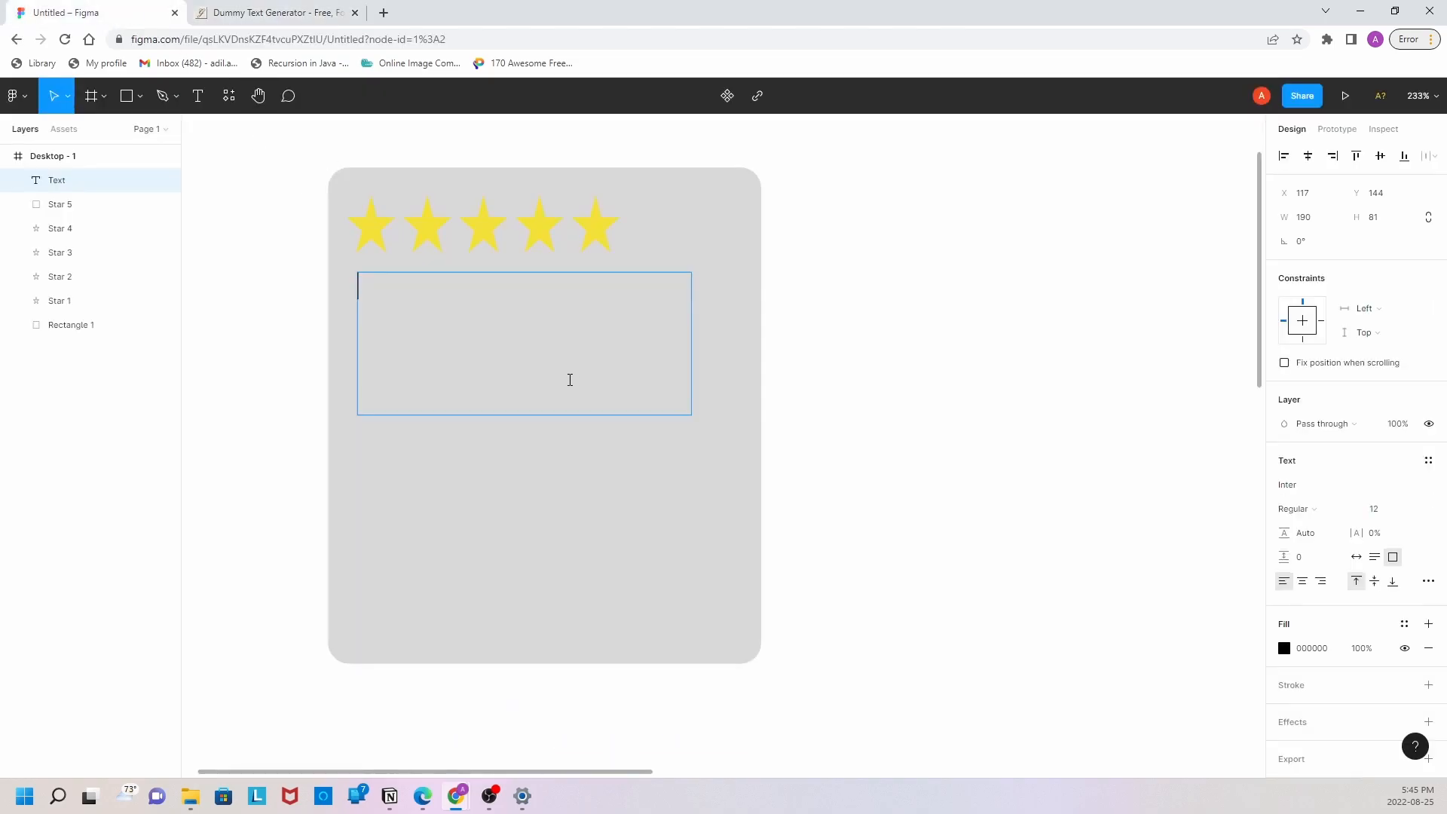
key("ctrl+v")
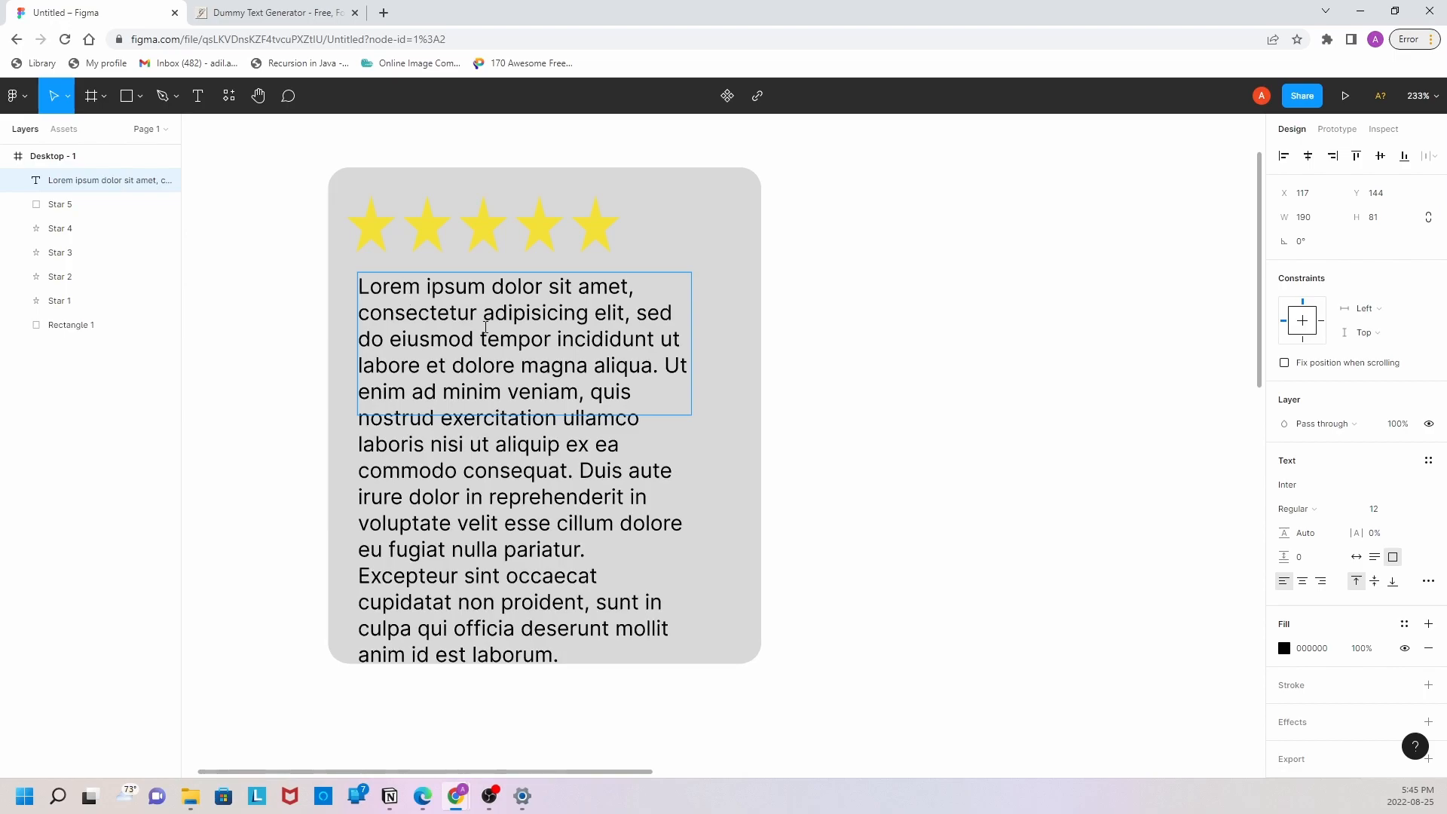
key("Escape")
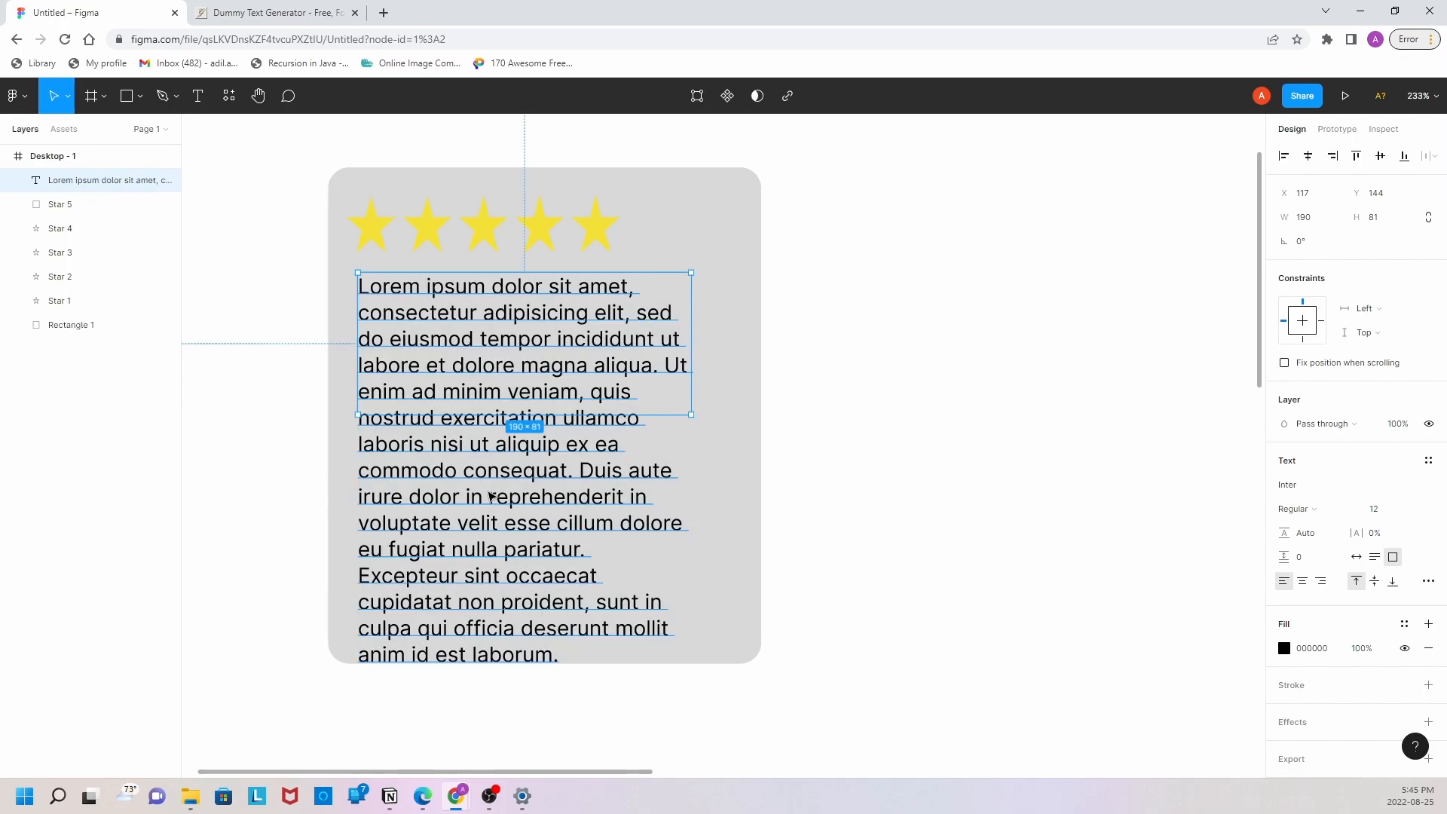
Step: Shorten the placeholder paragraph by deleting everything after "labore et dolore magna aliqua."
double_click(525, 311)
left_click(595, 315)
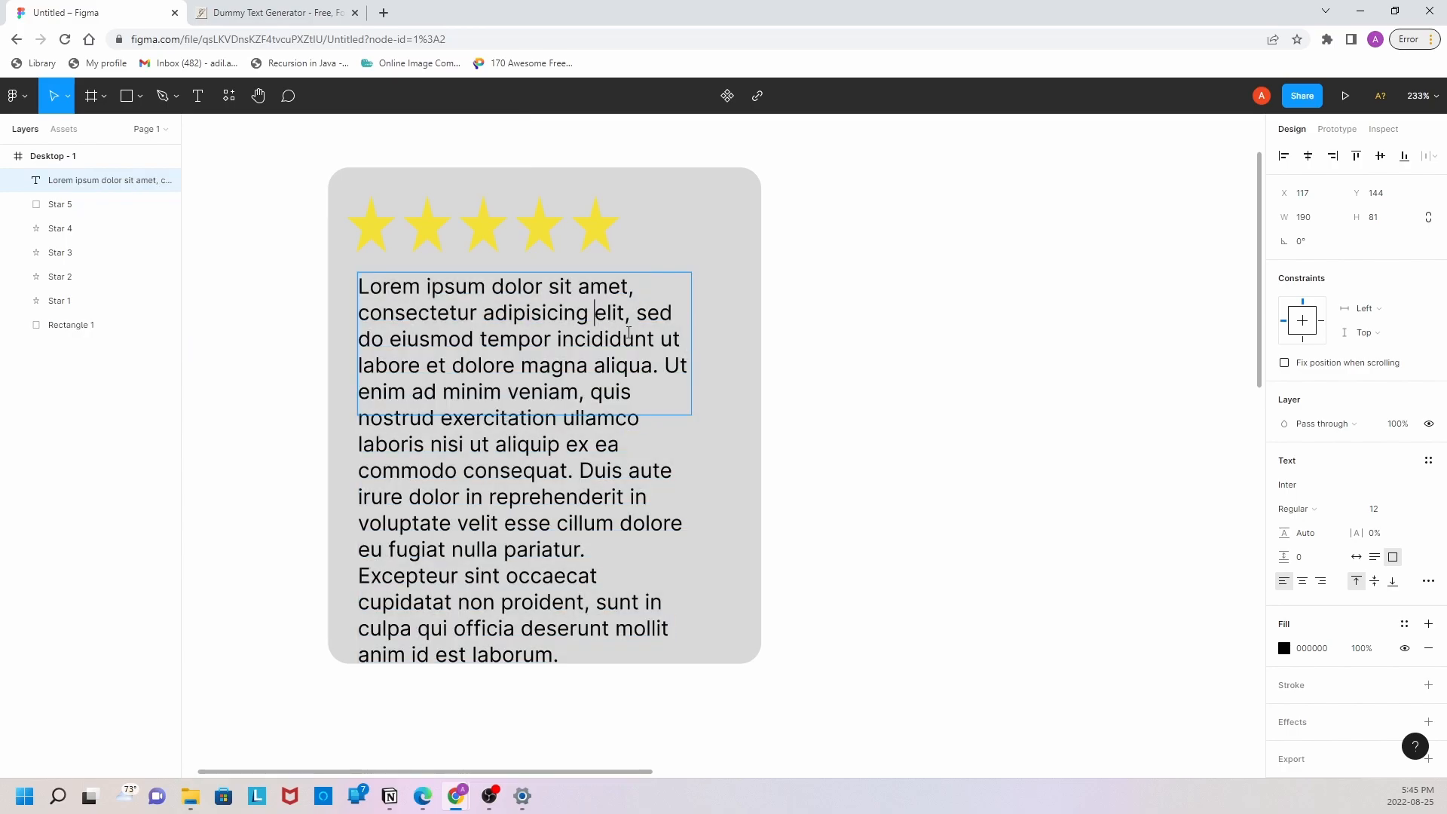
left_click_drag(665, 367, 660, 637)
key("BackSpace")
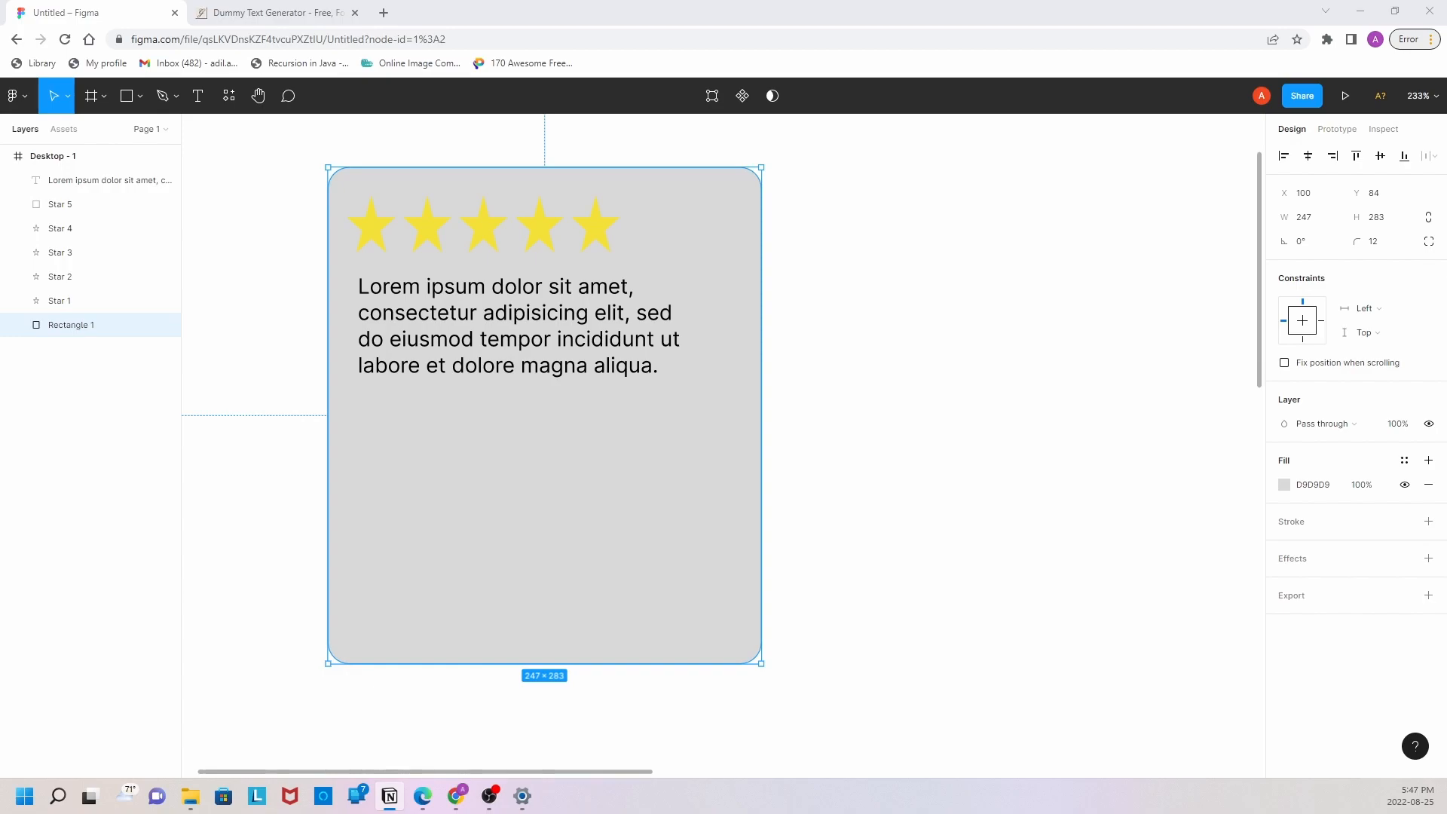
left_click(265, 527)
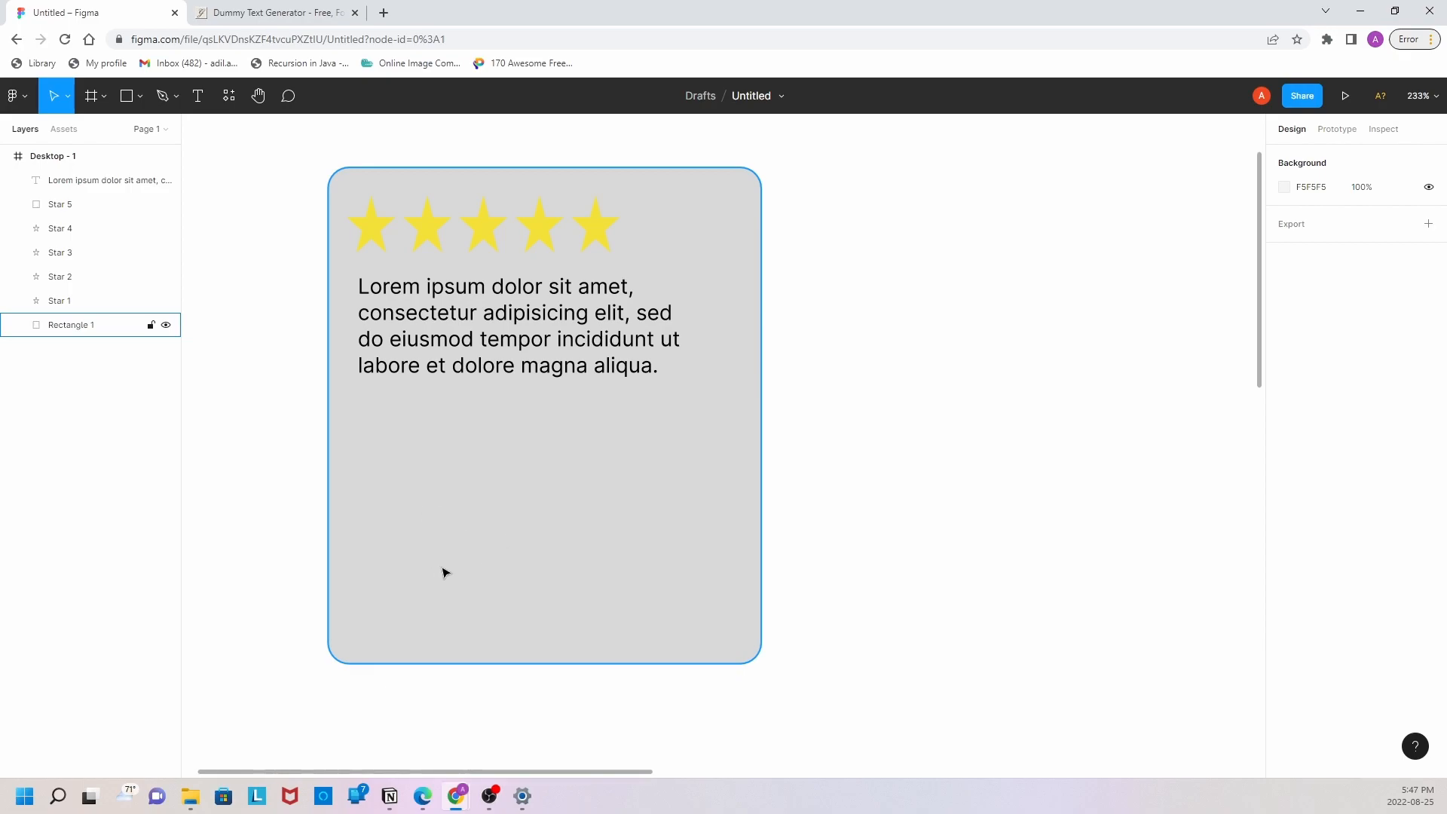
Step: Draw a 50 × 50 circle on the card below the paragraph and align it with the text's left edge, at about X 117, Y 248
left_click(141, 96)
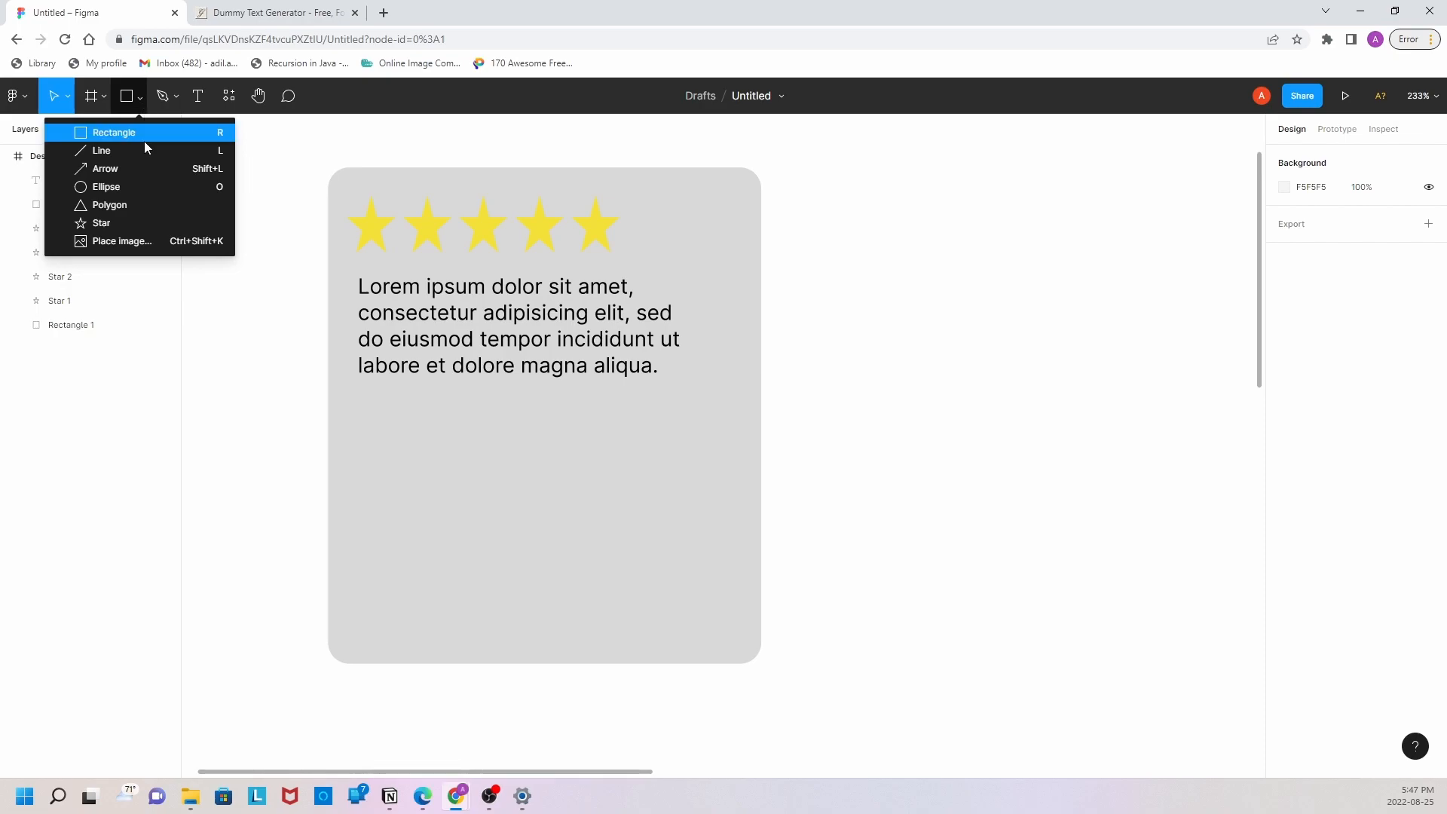
left_click(145, 186)
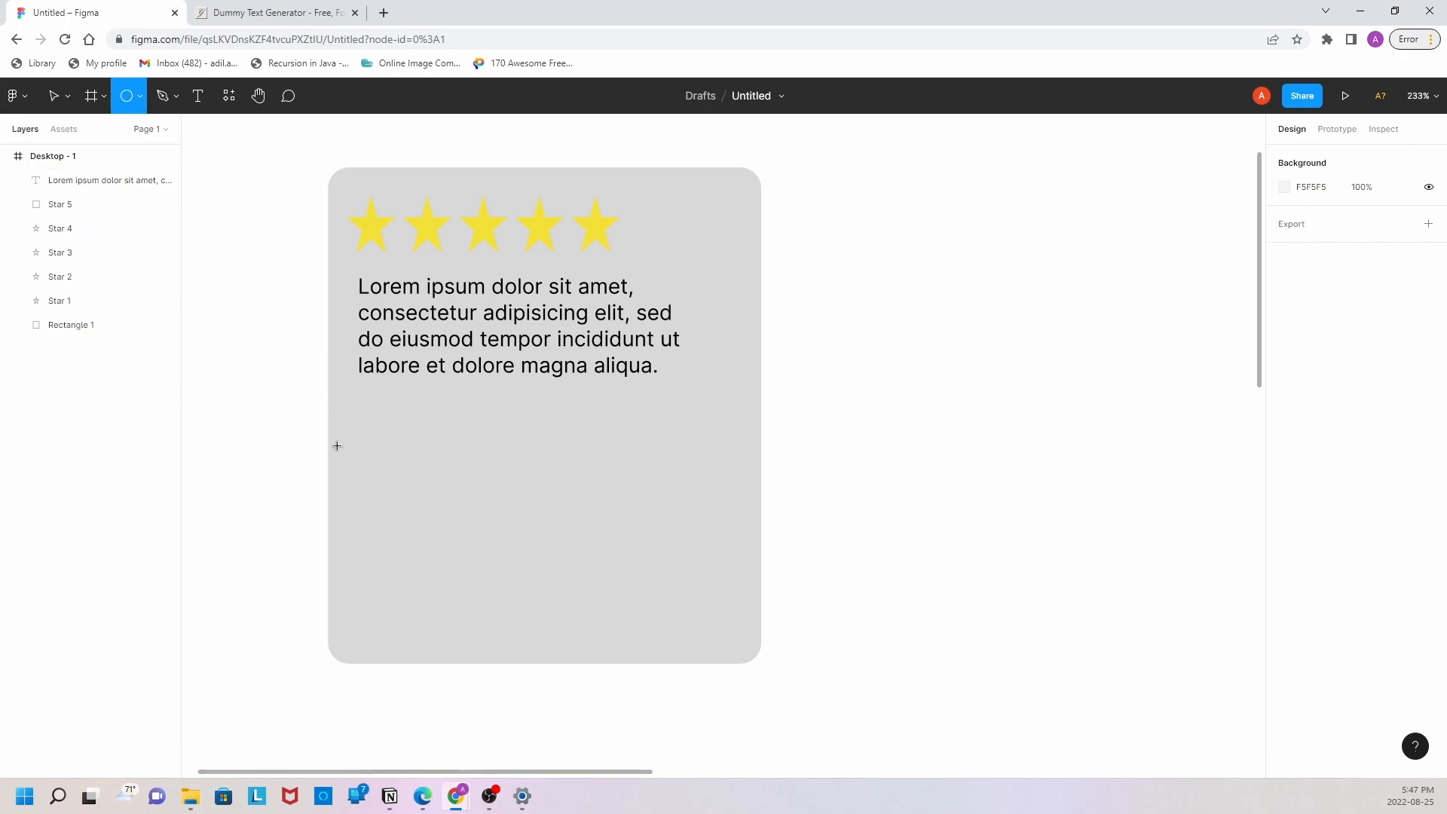
left_click_drag(366, 472, 411, 545)
left_click(1315, 221)
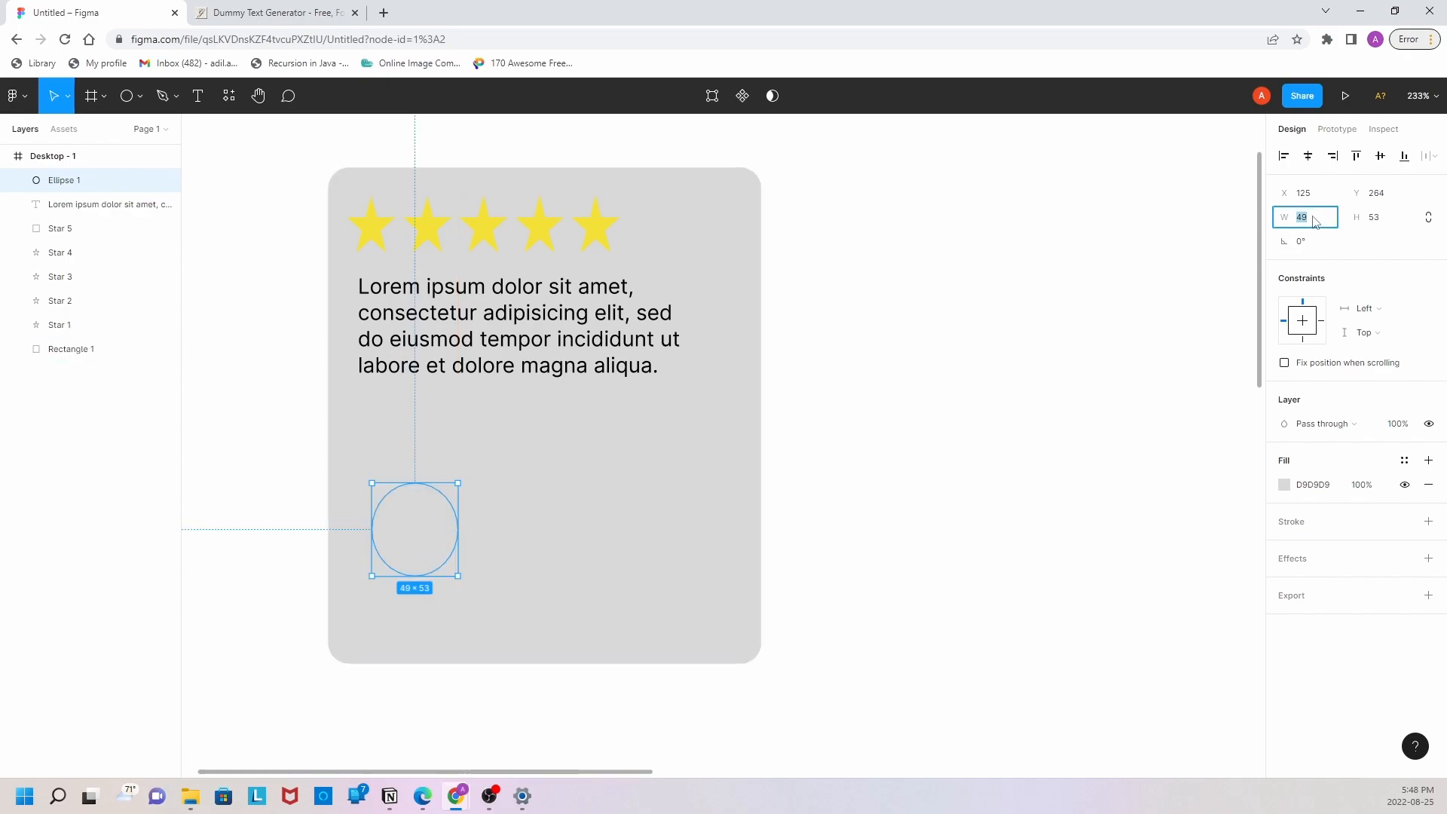
type("50")
key("Tab")
type("50")
key("Return")
left_click_drag(420, 544, 400, 490)
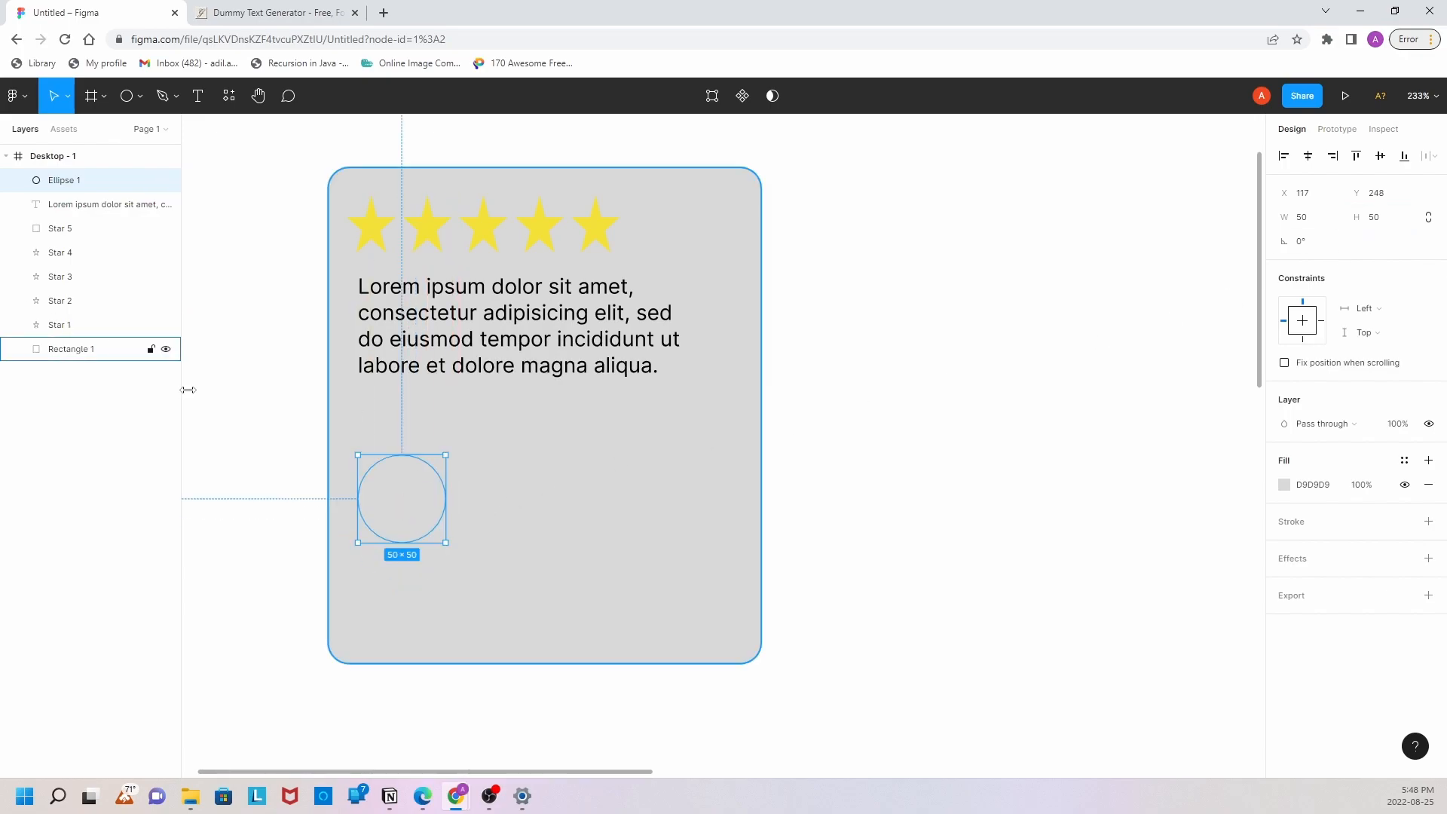
Step: Bring the circle to the front of the card's layers and nudge it down to Y 249
right_click(419, 513)
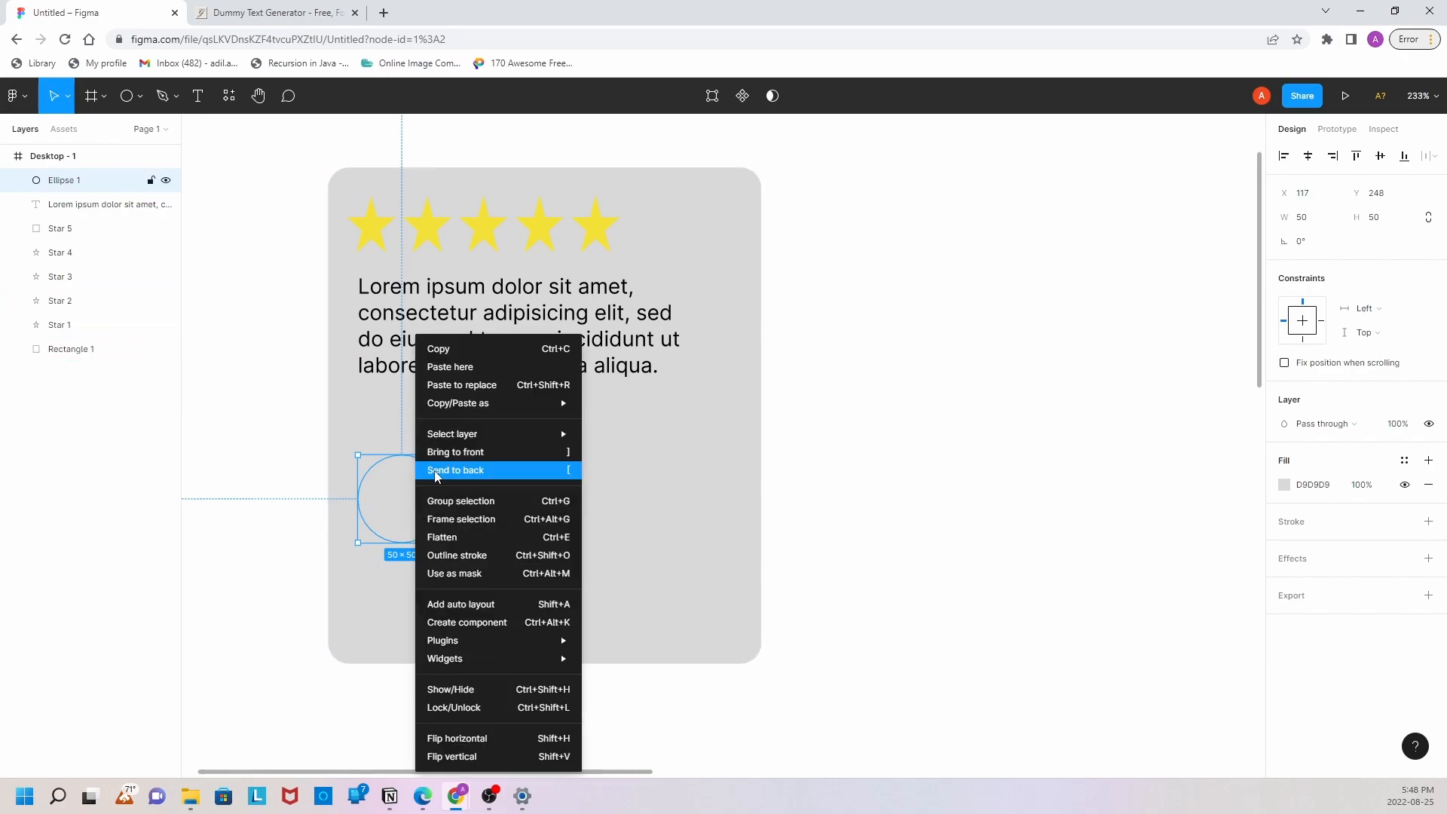
left_click(448, 455)
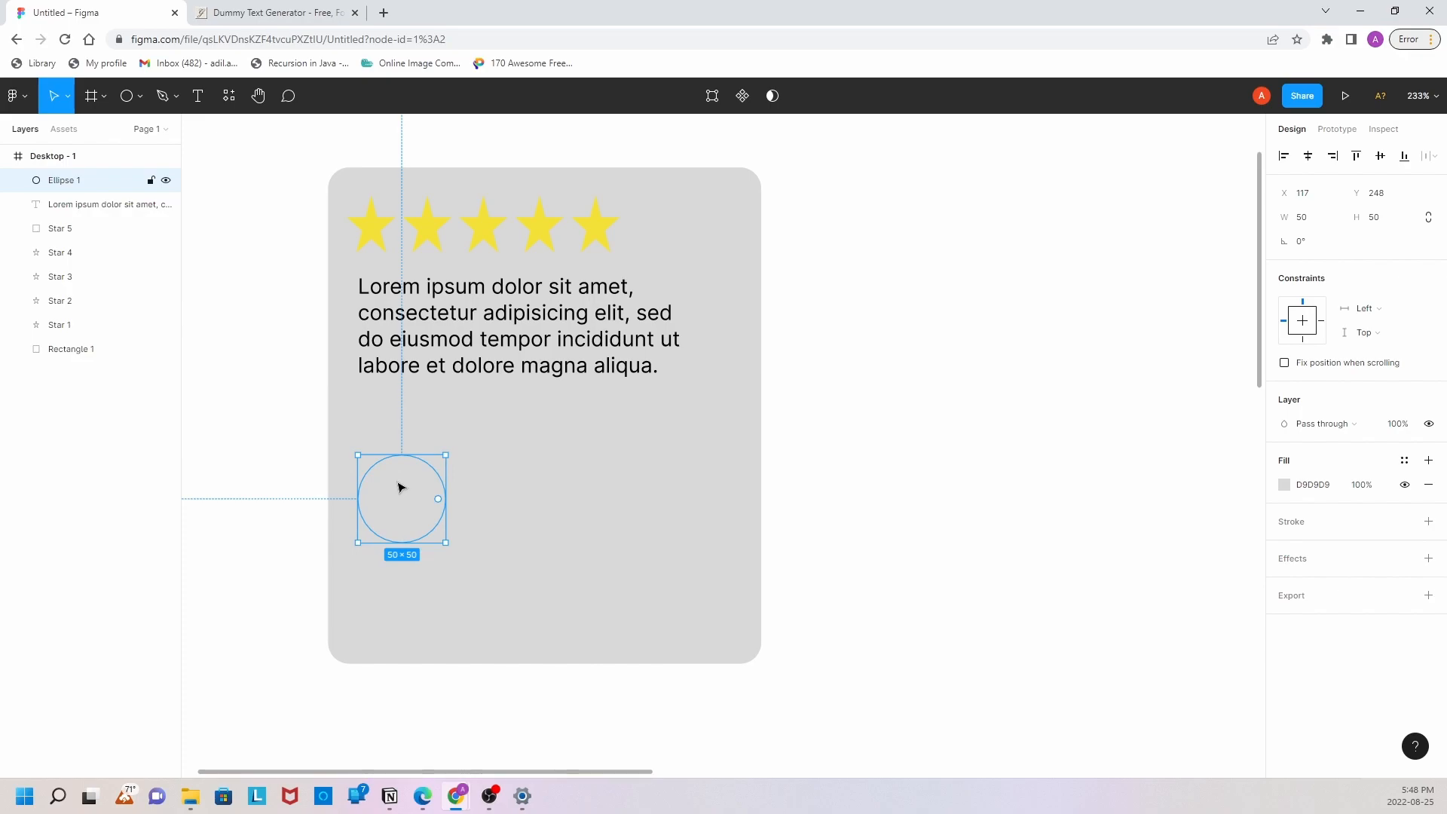
left_click_drag(404, 503, 406, 505)
left_click(304, 503)
left_click(414, 505)
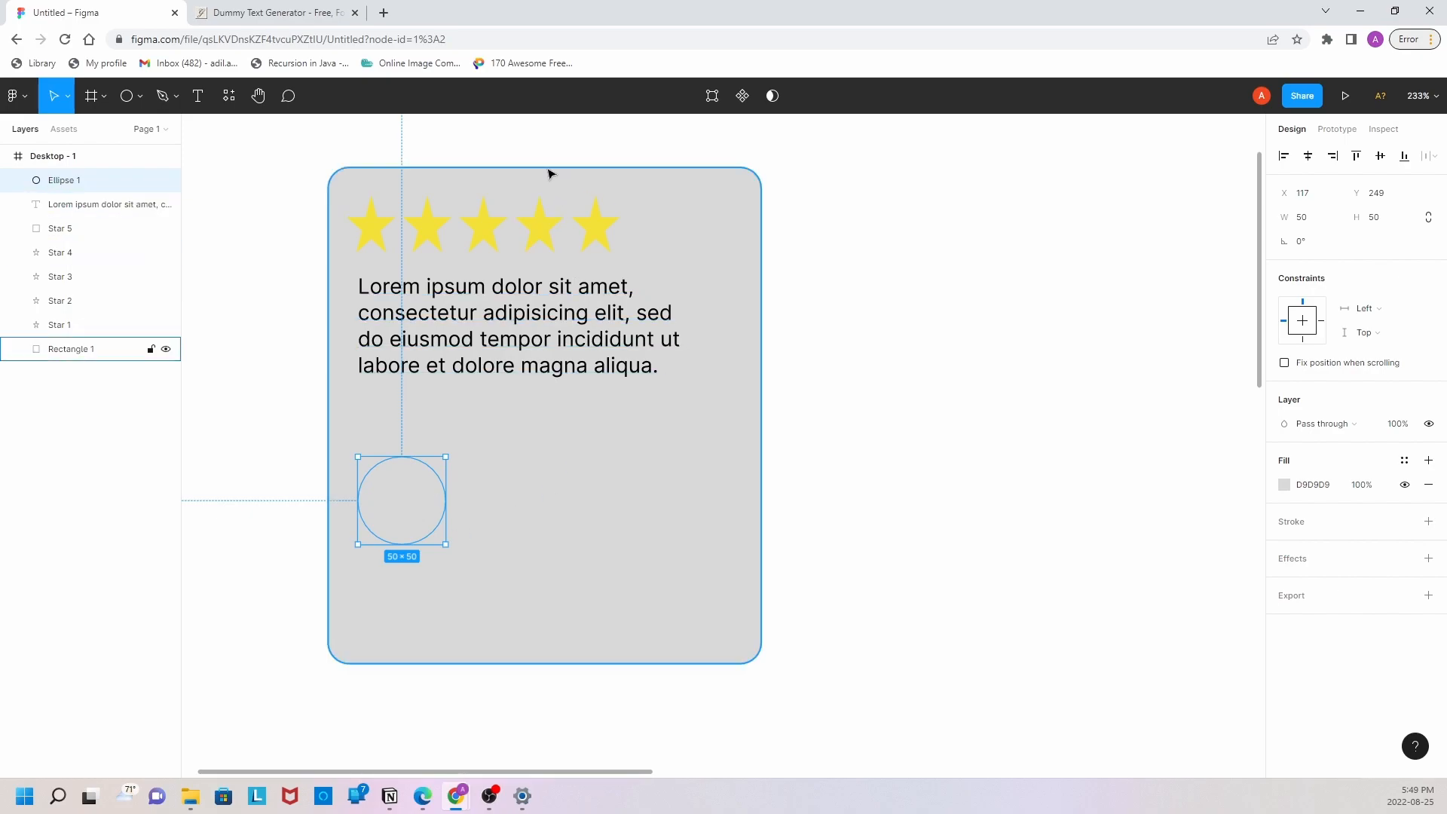
Step: Move the circle to about X 121, Y 257 and fill it with white
mouse_move(382, 519)
left_mouse_down()
mouse_move(413, 520)
mouse_move(400, 524)
left_mouse_up()
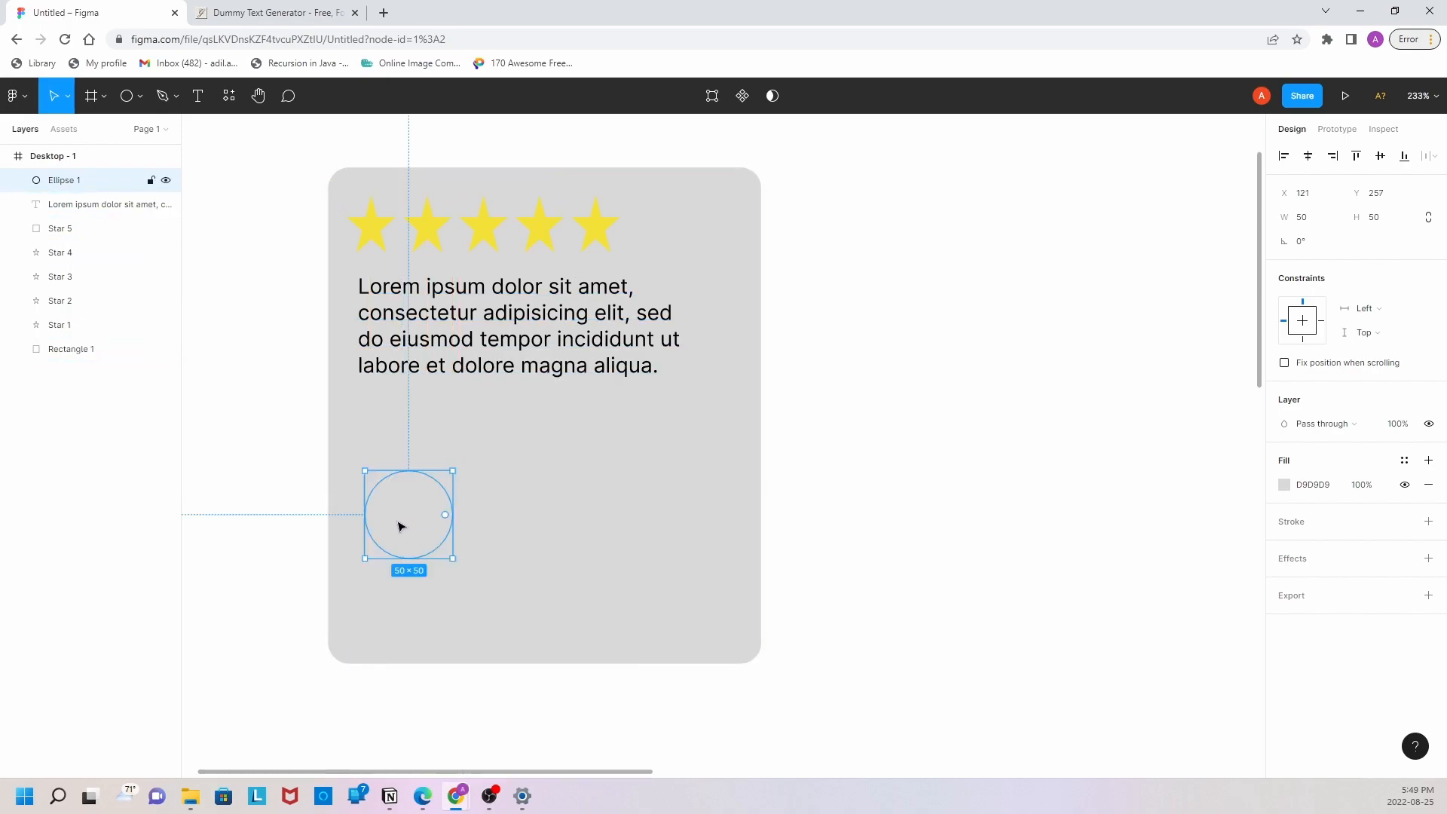
left_click(1292, 491)
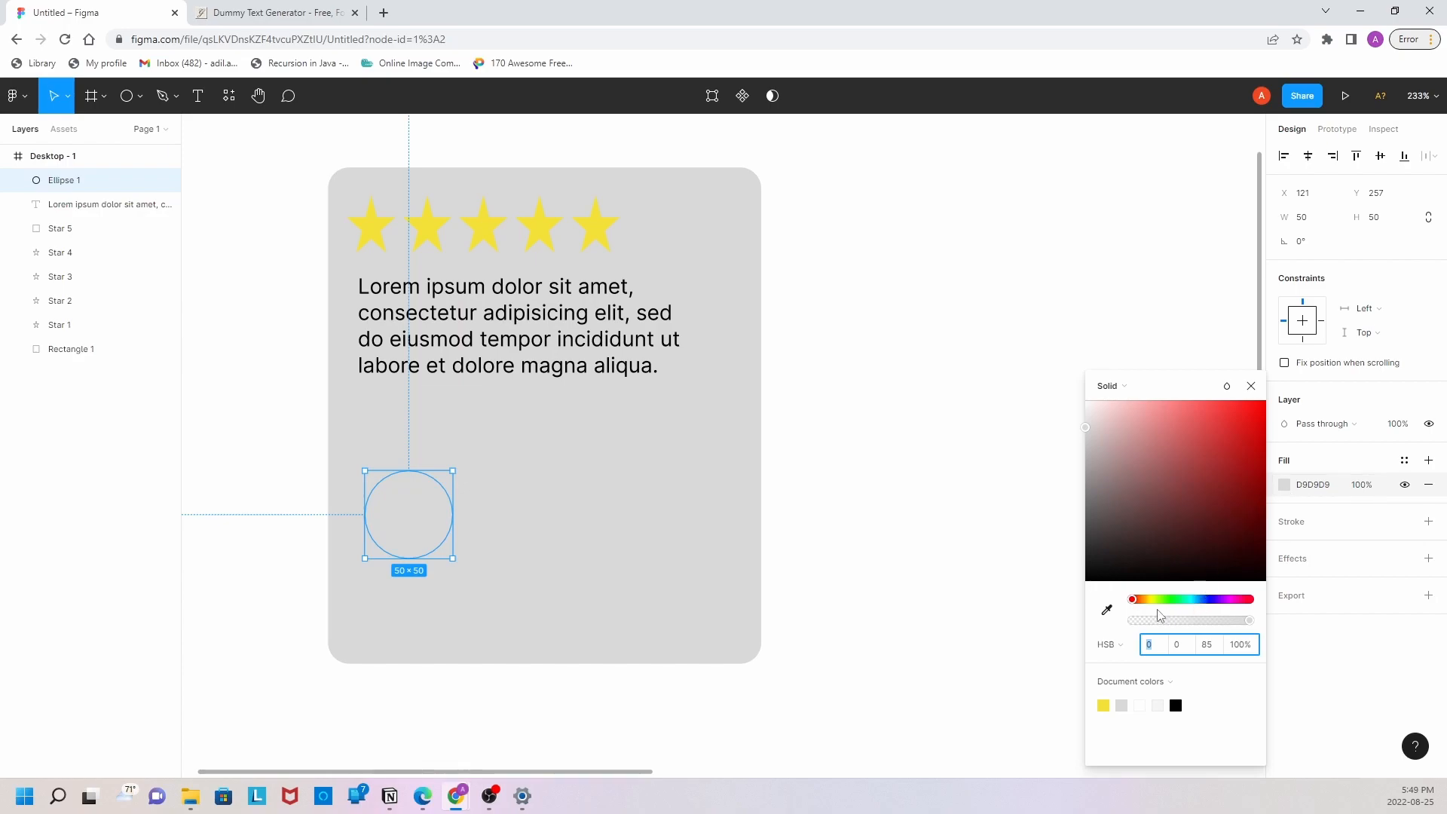
left_click(1106, 609)
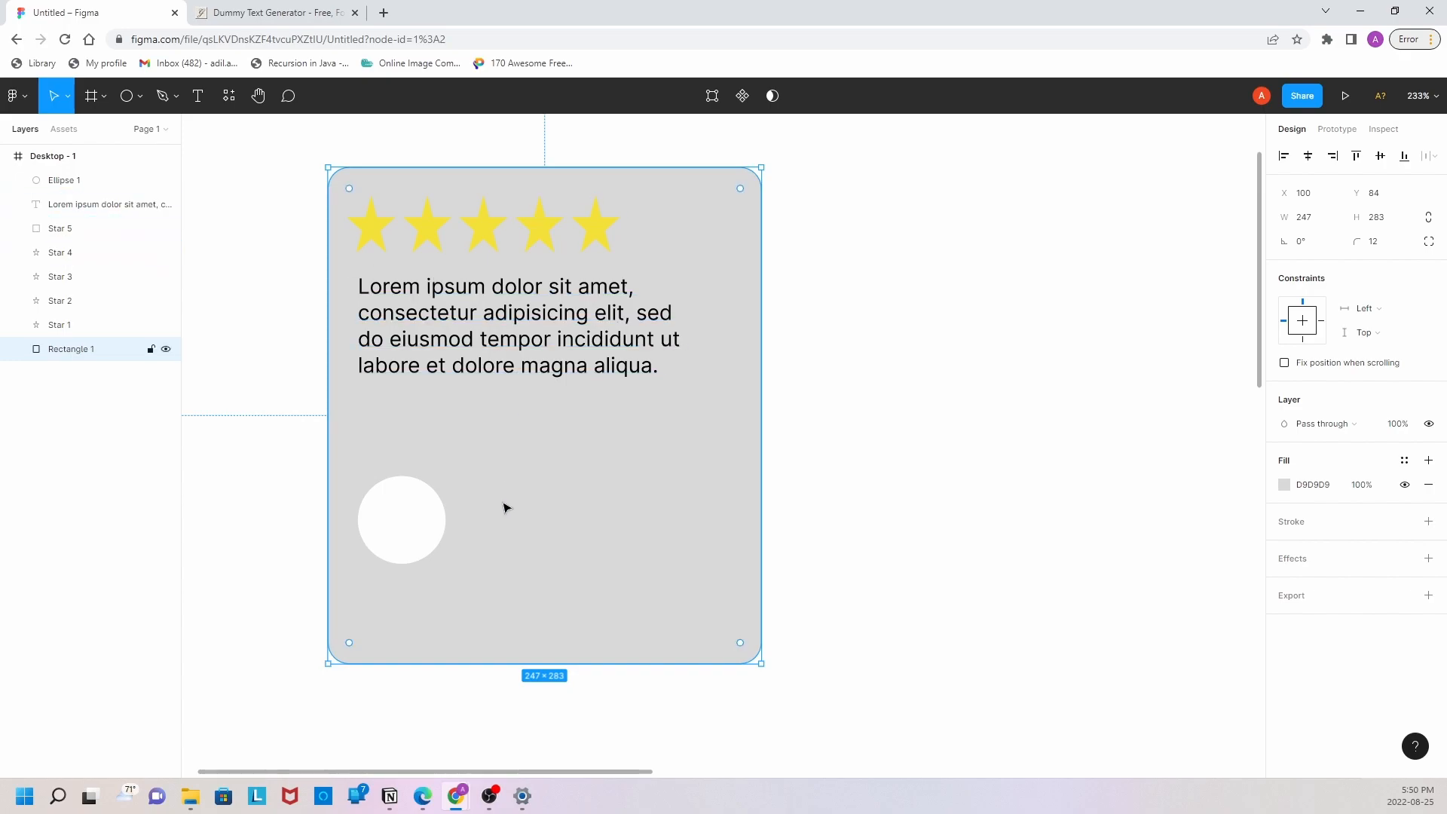
Step: Add a text box about 61 × 7 beside the white circle reading "James Clear"
left_click(126, 96)
left_click(107, 95)
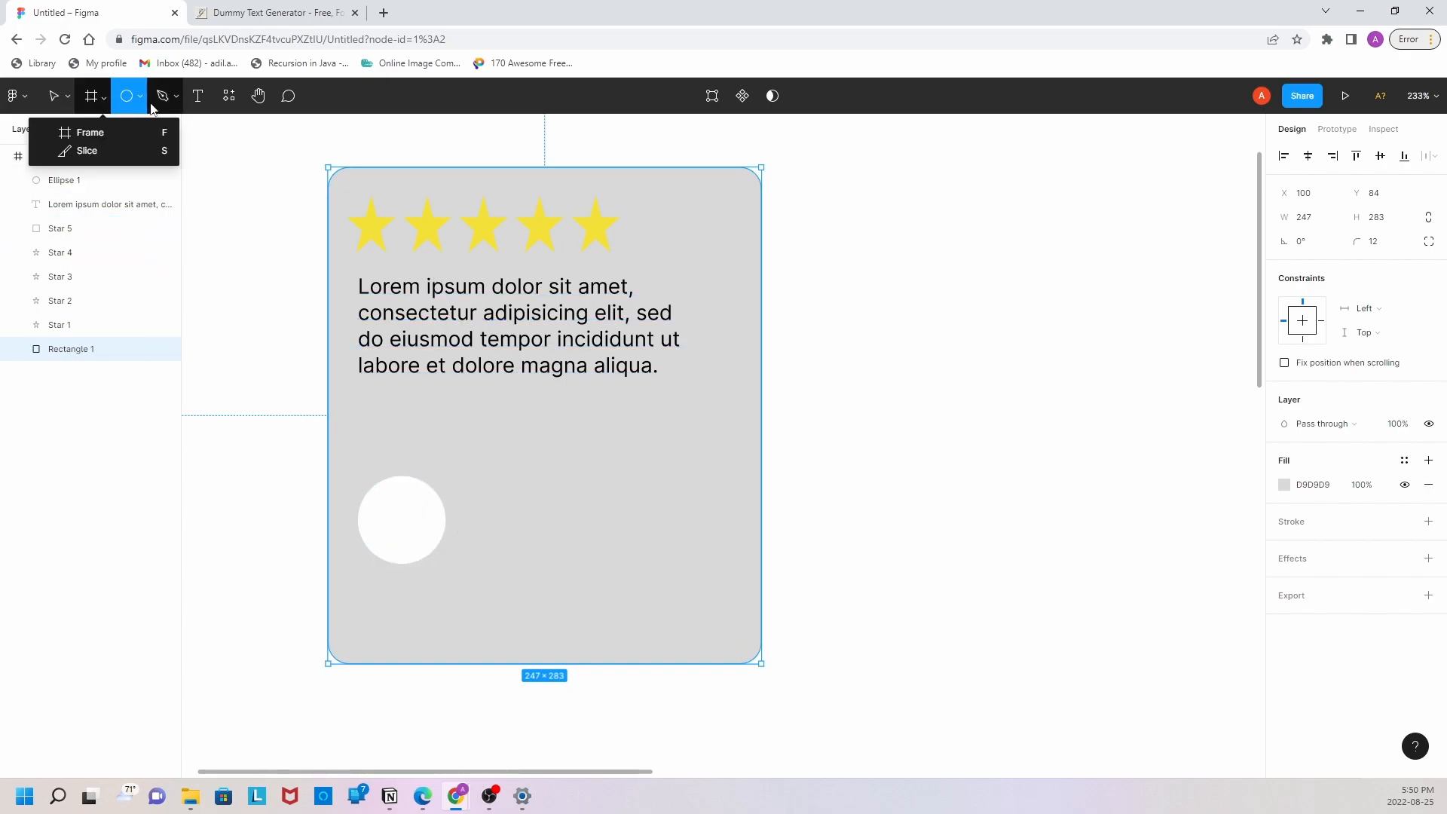
left_click(198, 96)
left_click_drag(472, 491, 579, 504)
type("James Clear")
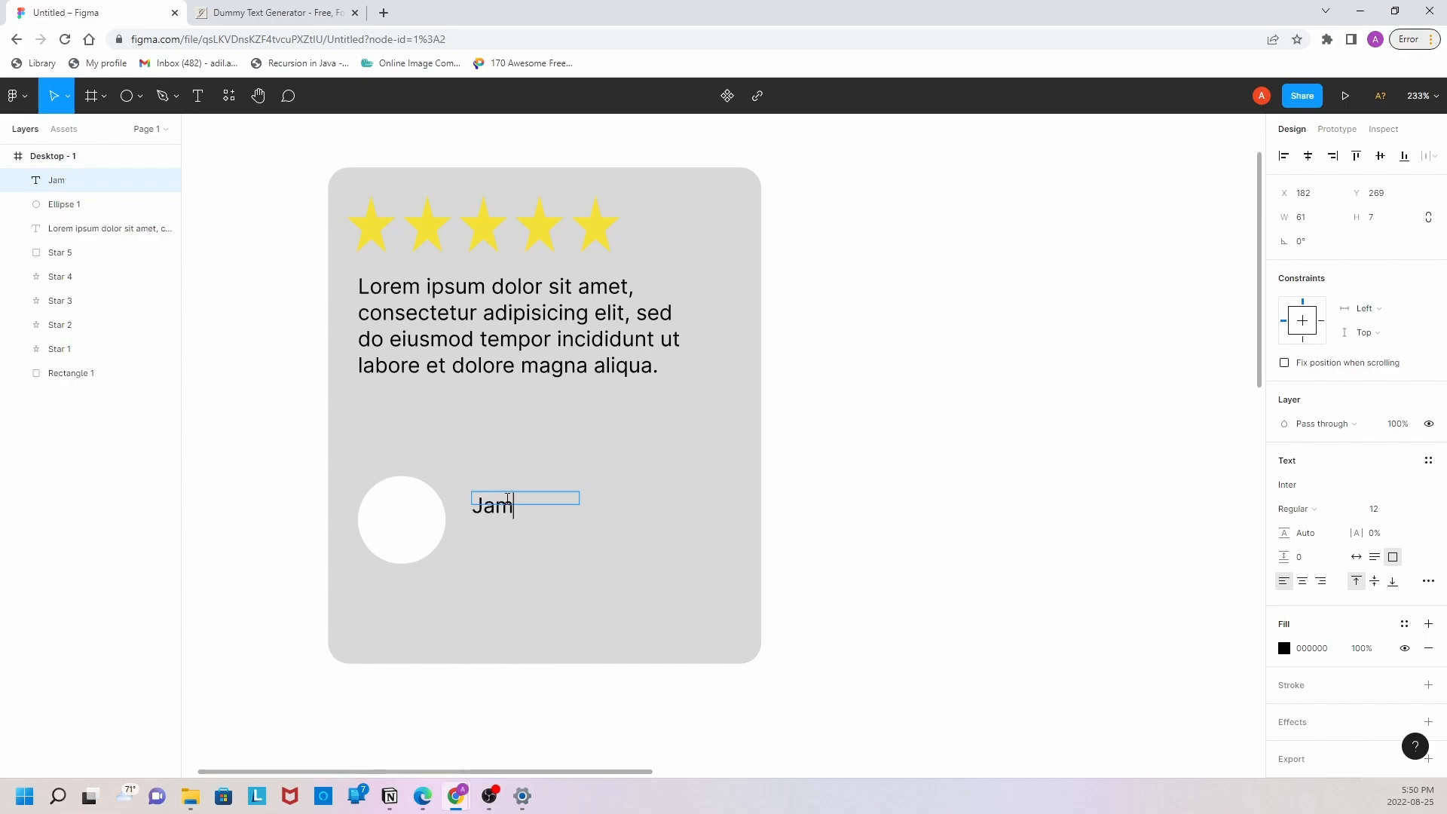
left_click(628, 536)
Step: Resize the name text box to 96 wide at Y 278 and set its font size to 8
left_click_drag(579, 497, 540, 519)
double_click(541, 520)
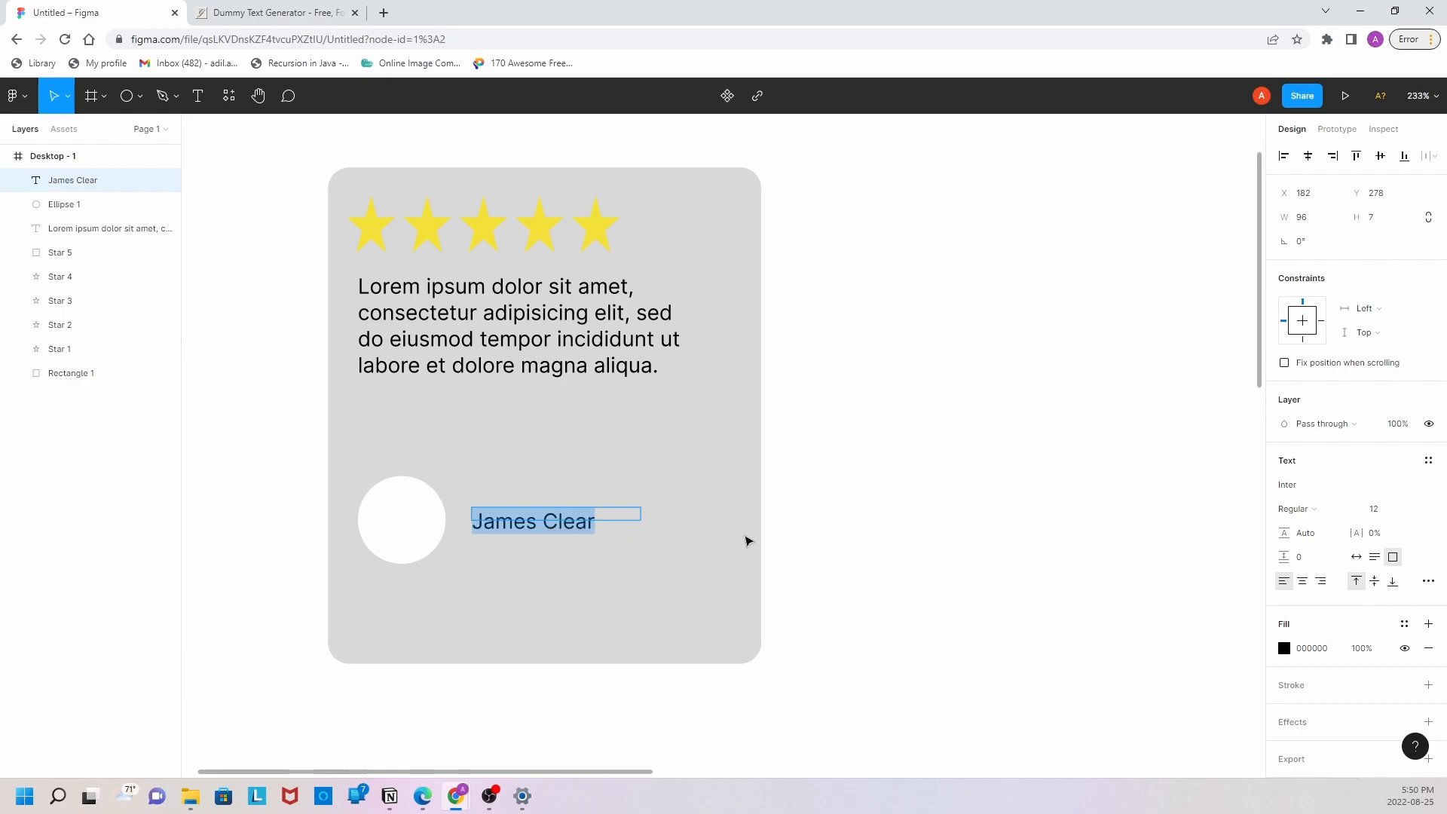
left_click(1393, 516)
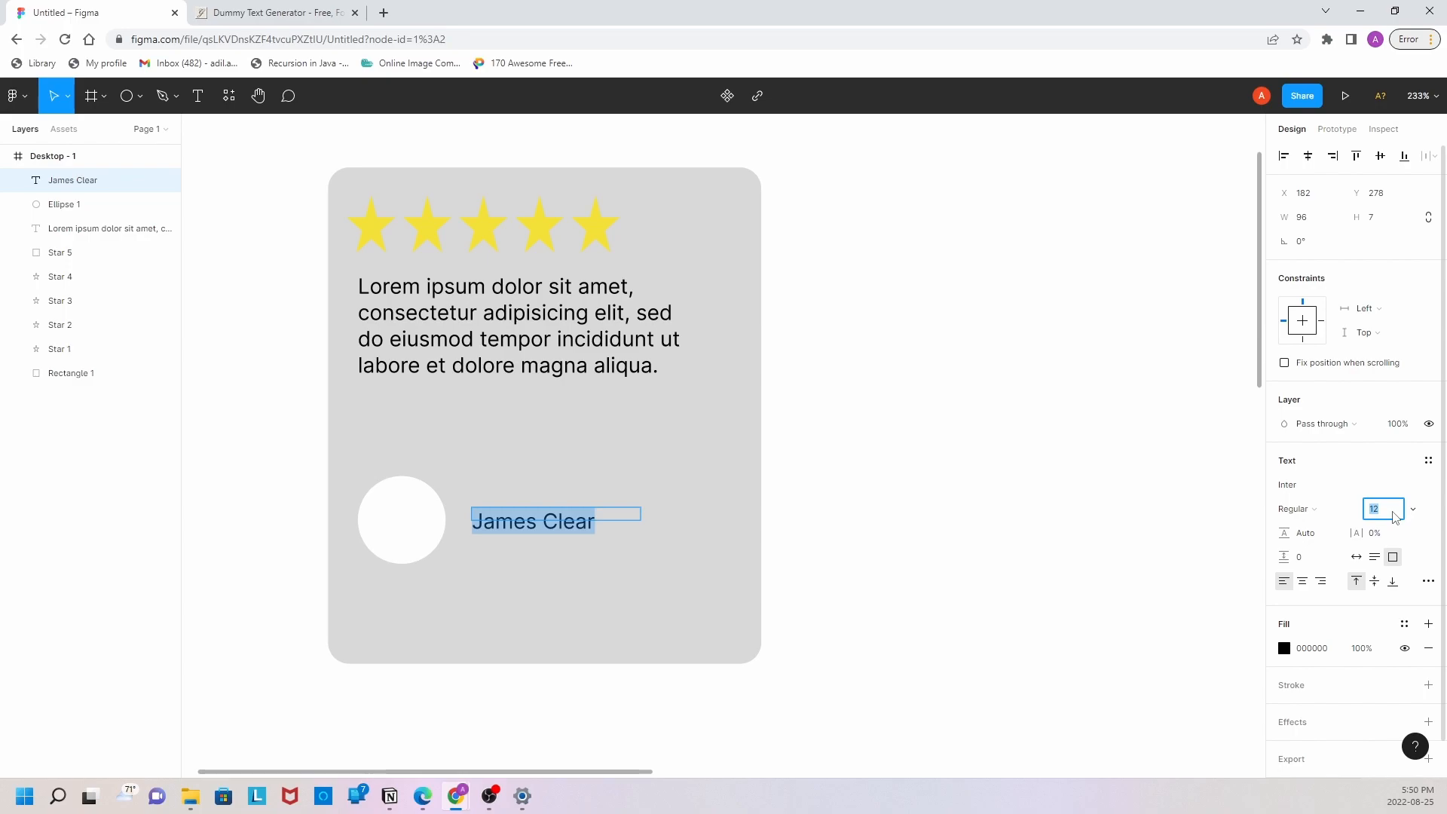
key("Return")
Step: Add the line "Author of Atomic Habits" below the name in a box about 99 × 16, and reduce its font size
left_click(202, 102)
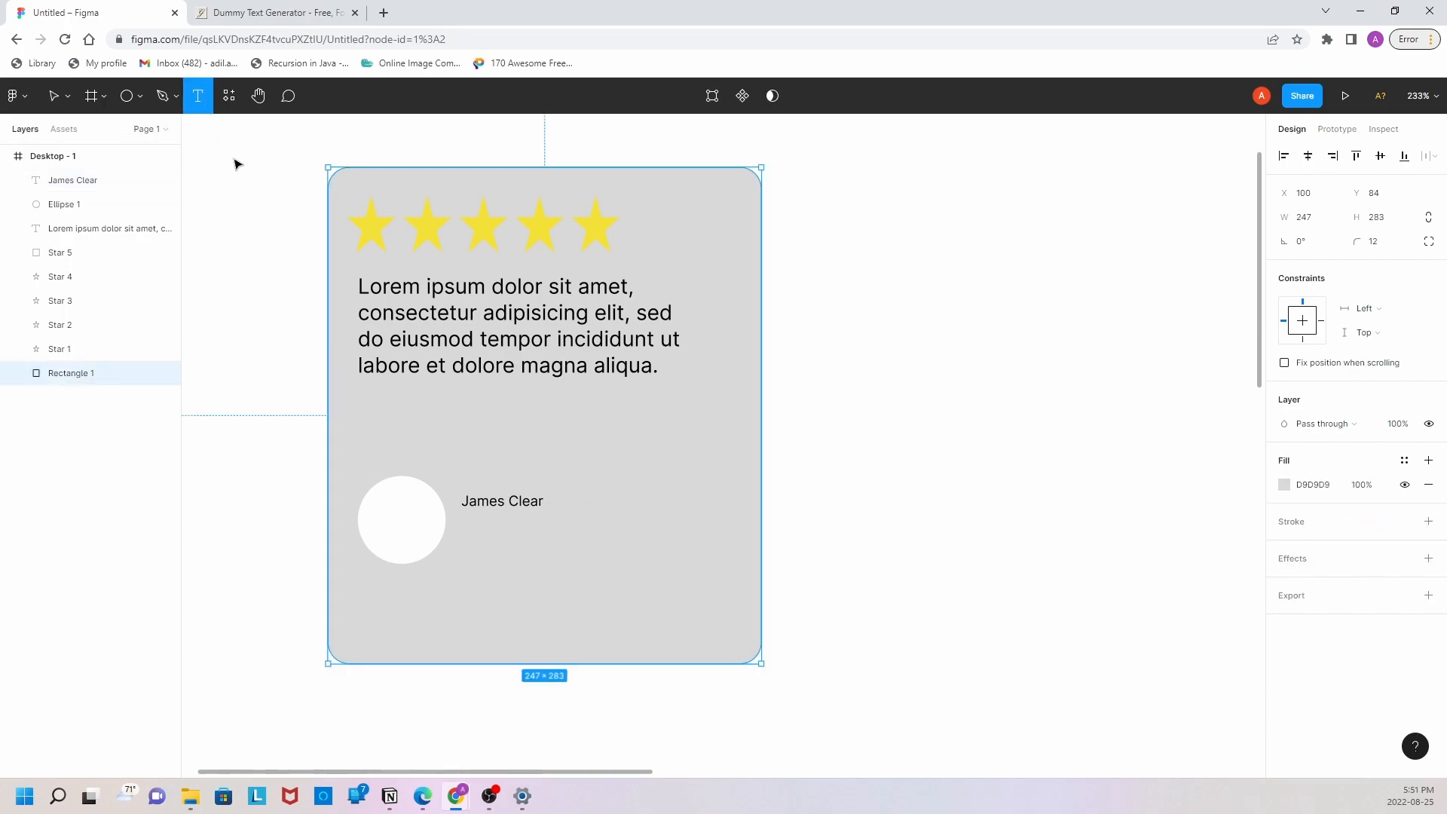
left_click_drag(458, 526, 632, 553)
type("Author of Atomic Habits")
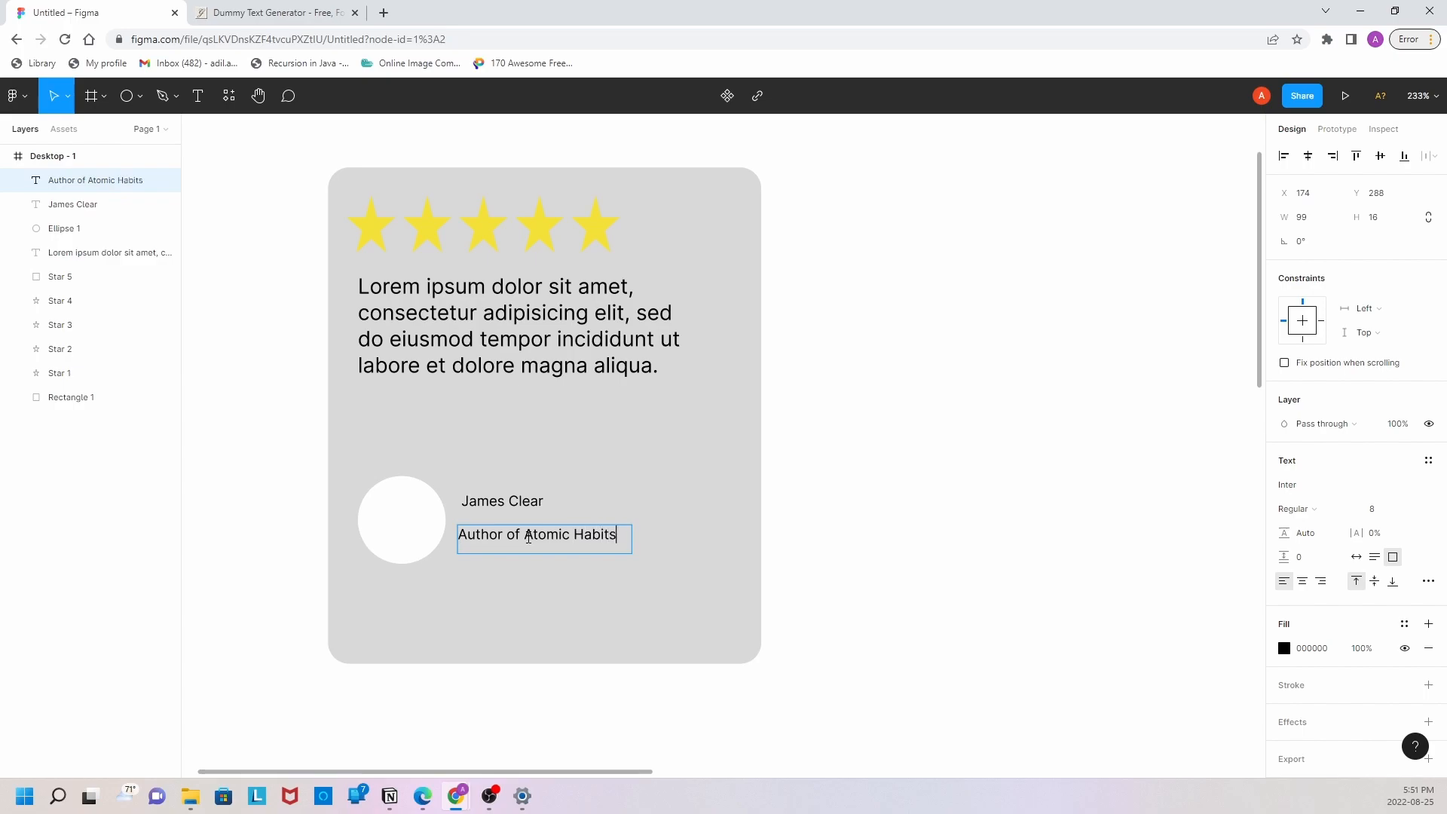
key("ctrl+a")
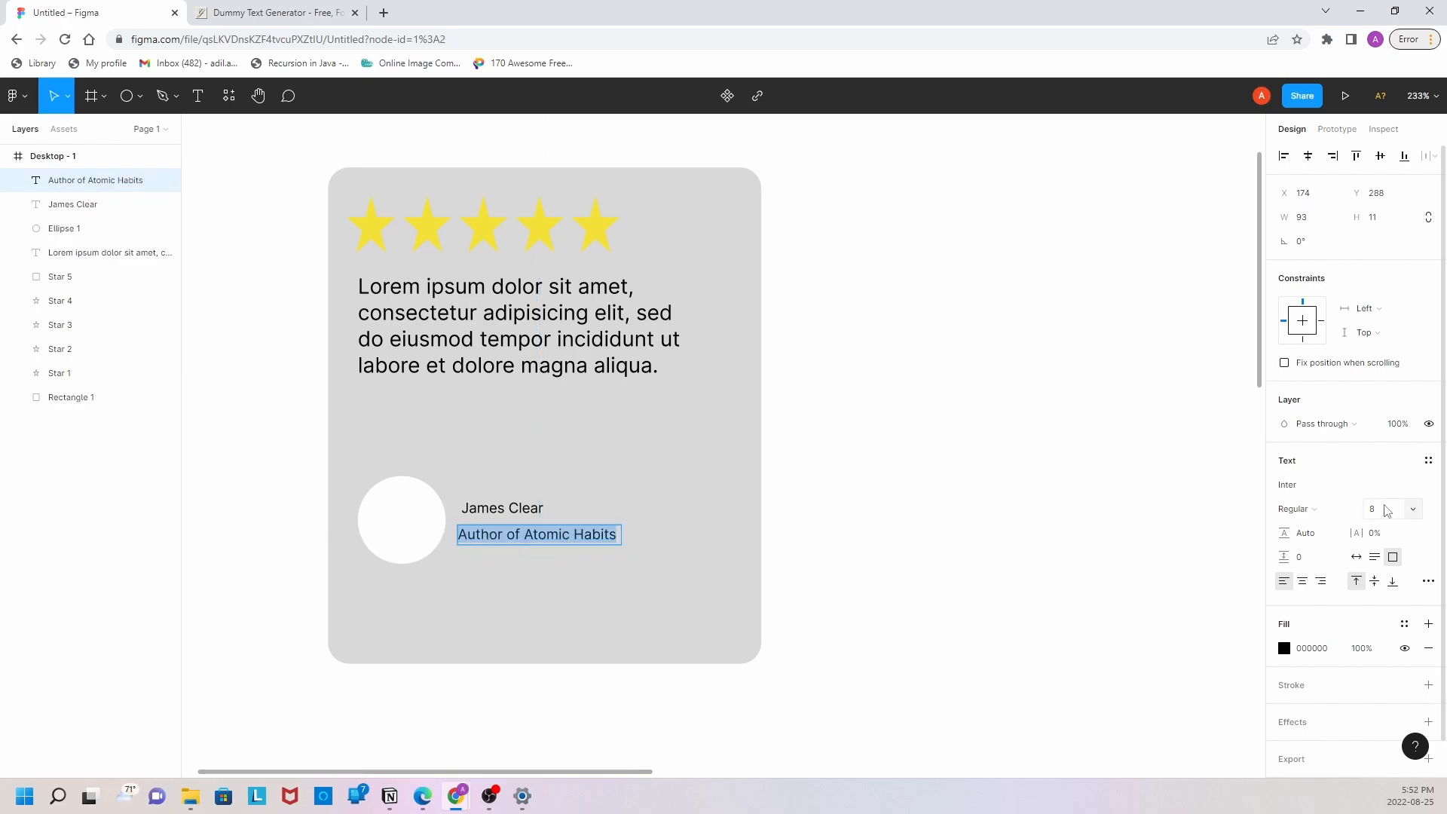
left_click(902, 407)
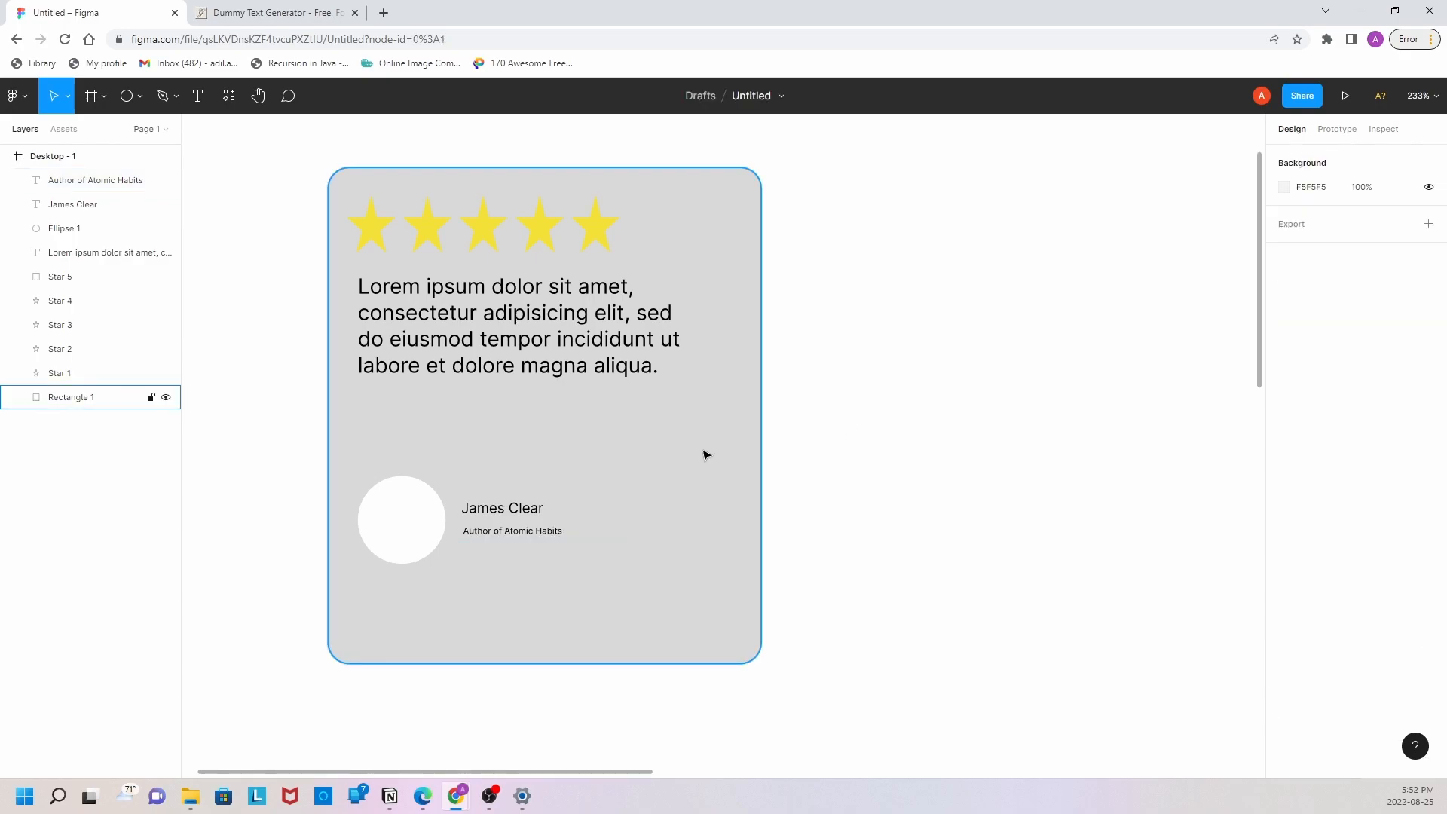
Step: Try to move all of the card's elements together to the right on the frame, and undo the move
scroll(704, 452, "down", 3)
scroll(911, 425, "down", 3)
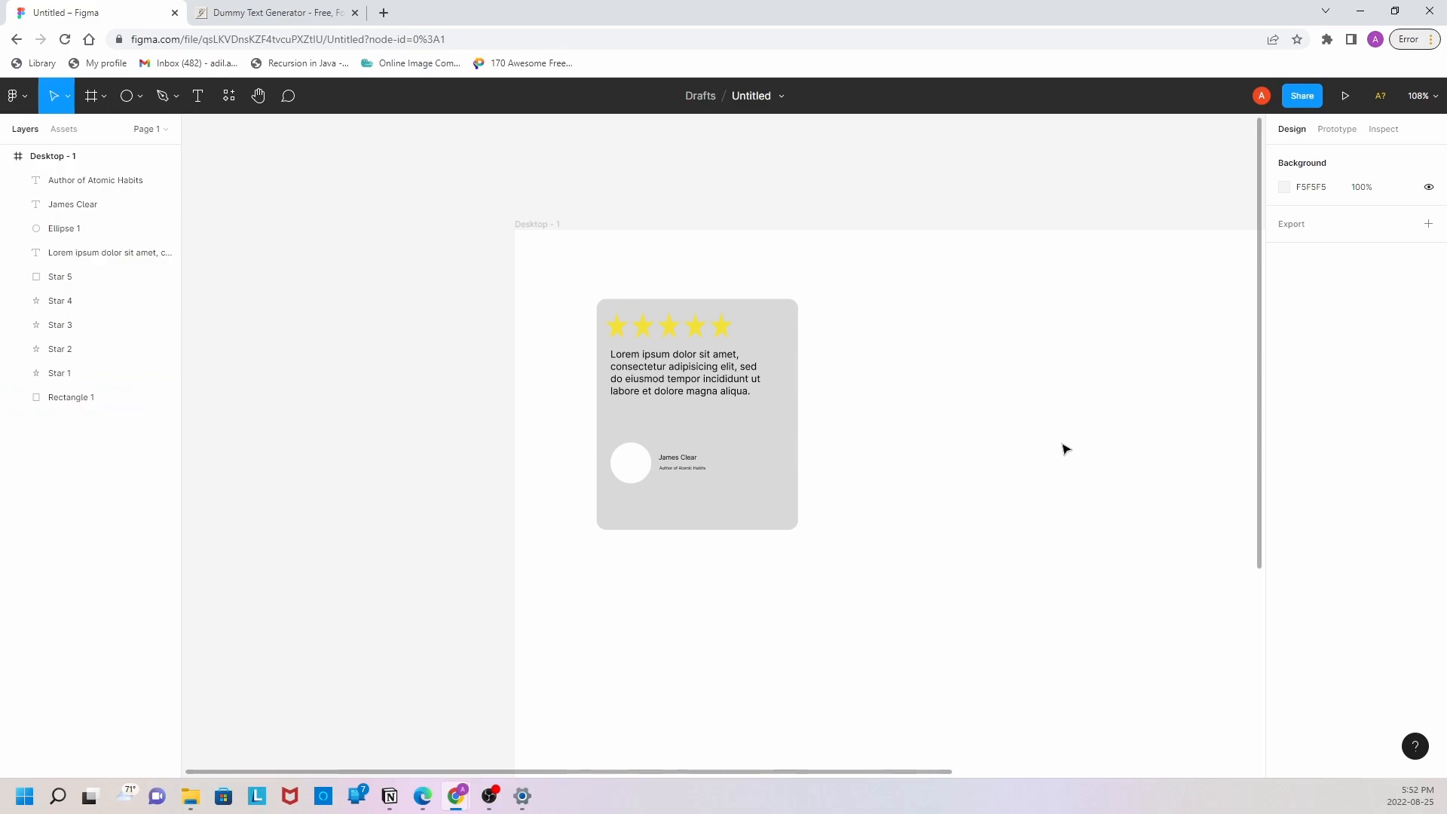
scroll(936, 776, "right", 3)
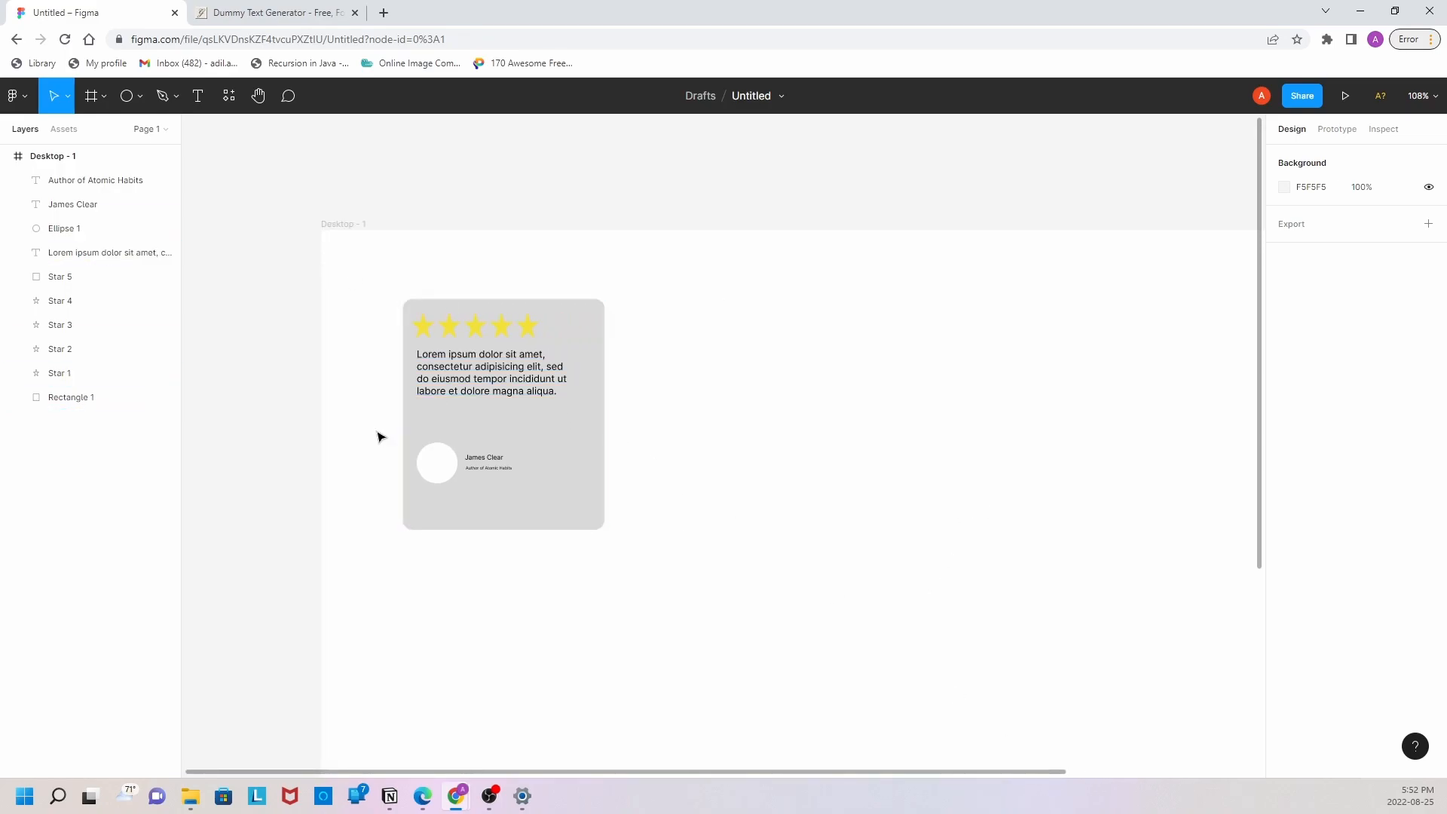
left_click_drag(351, 270, 664, 582)
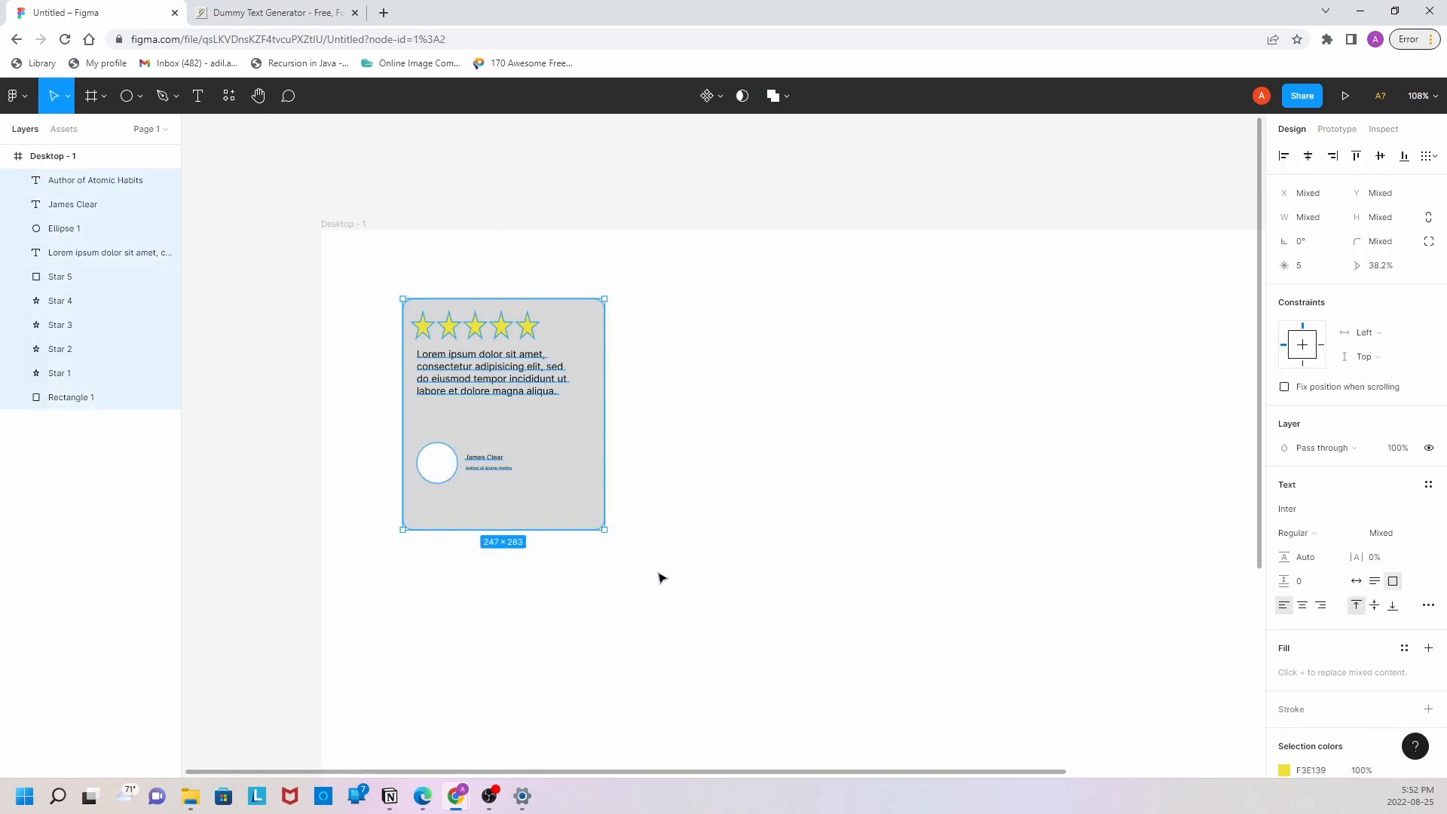
left_click_drag(500, 426, 728, 426)
key("ctrl+z")
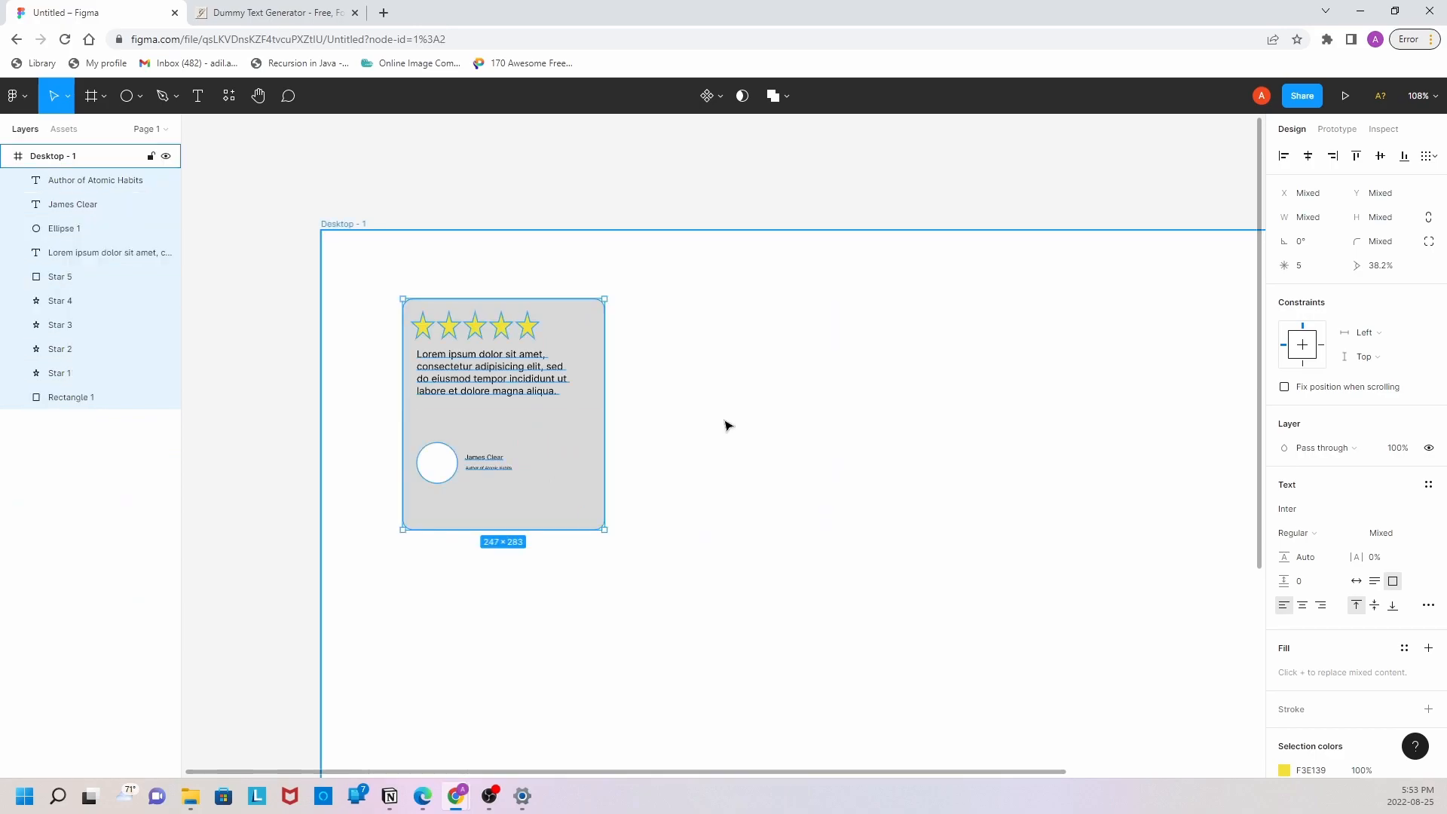
Step: Combine all elements of the review card into a single component
left_click_drag(355, 258, 660, 594)
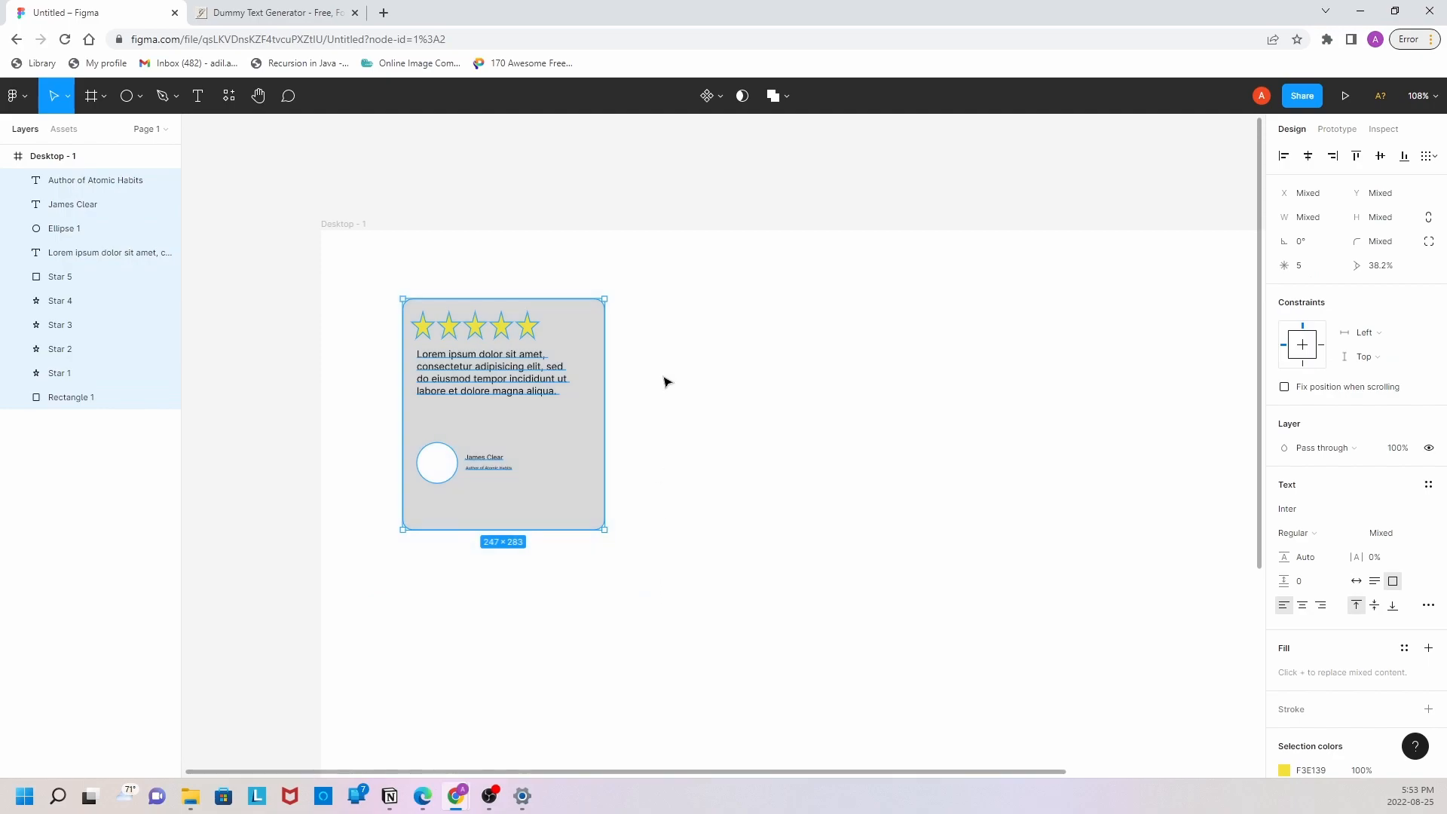
left_click(720, 100)
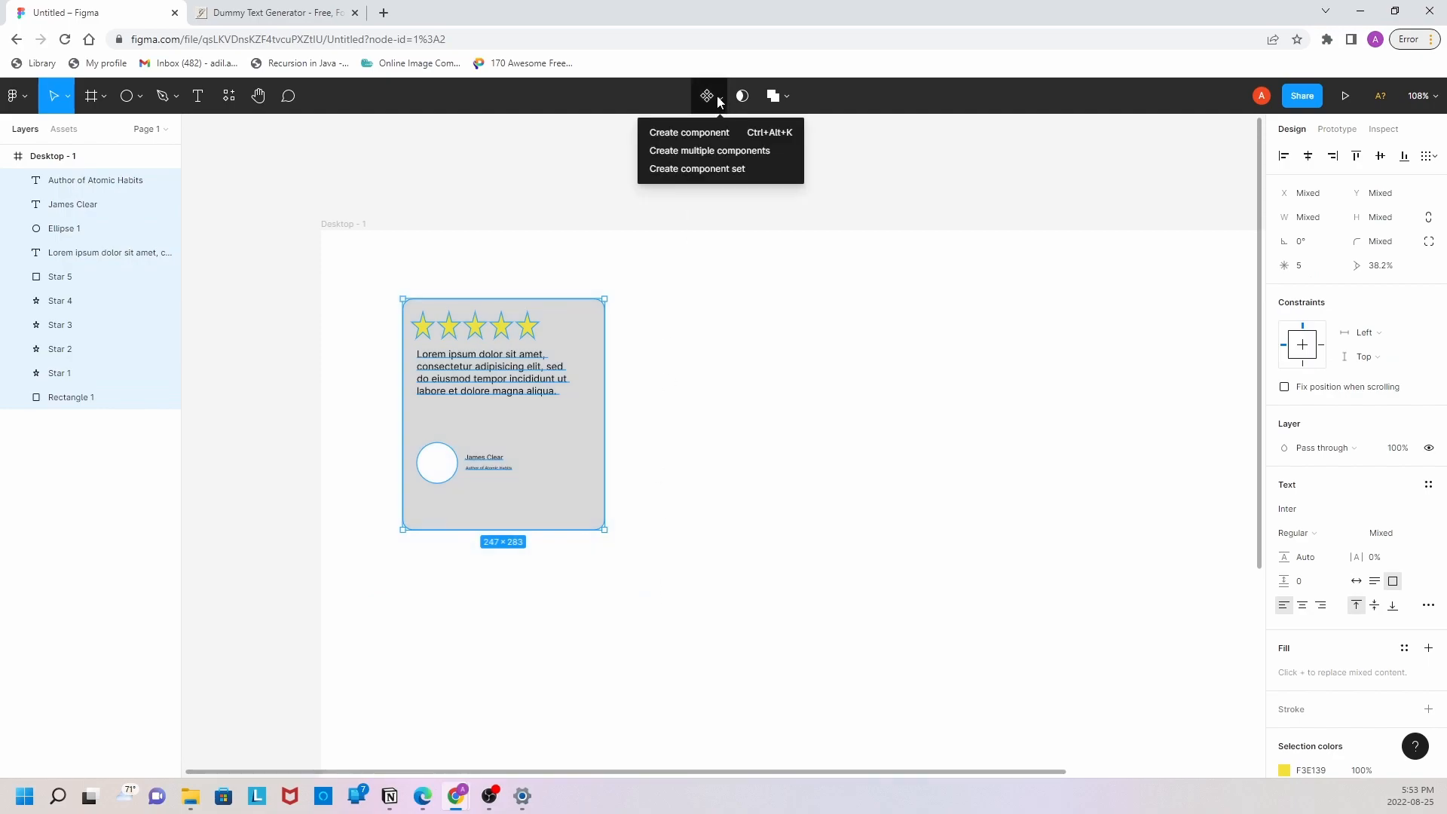
left_click(709, 134)
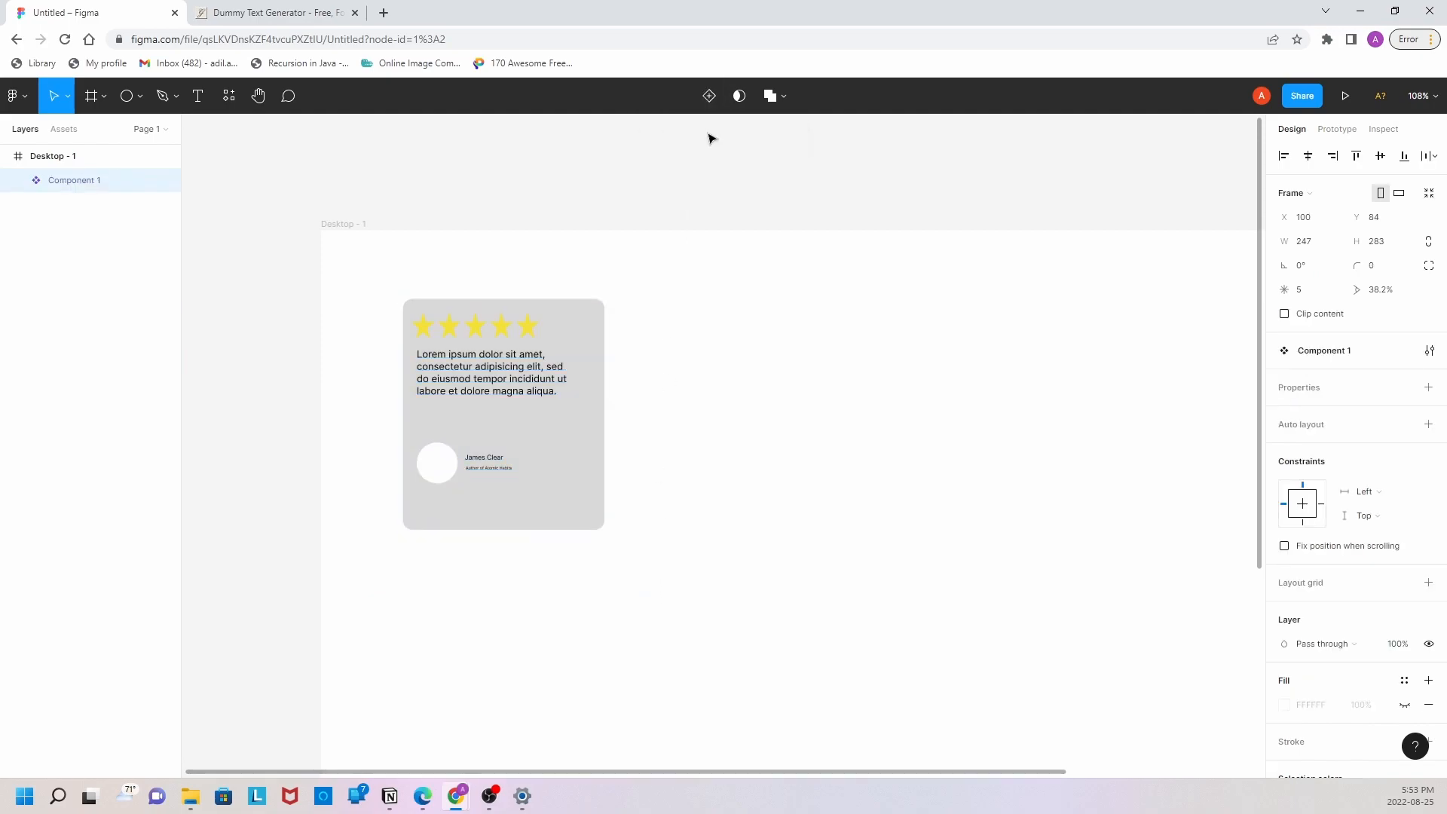
left_click(679, 355)
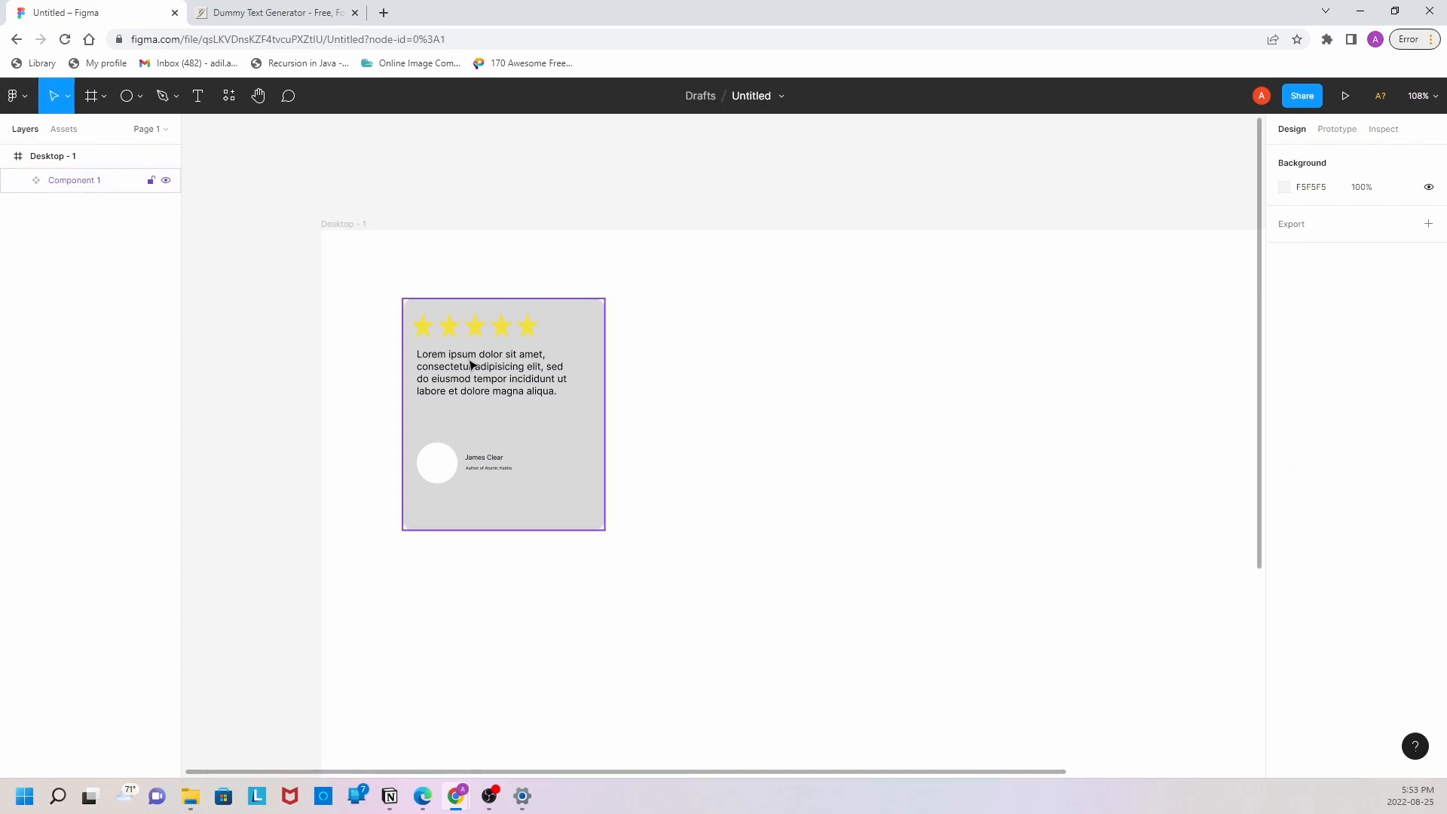
Step: Place an instance of the card component beside the original at about X 435, Y 81, and delete that instance
left_click(73, 134)
left_click(13, 213)
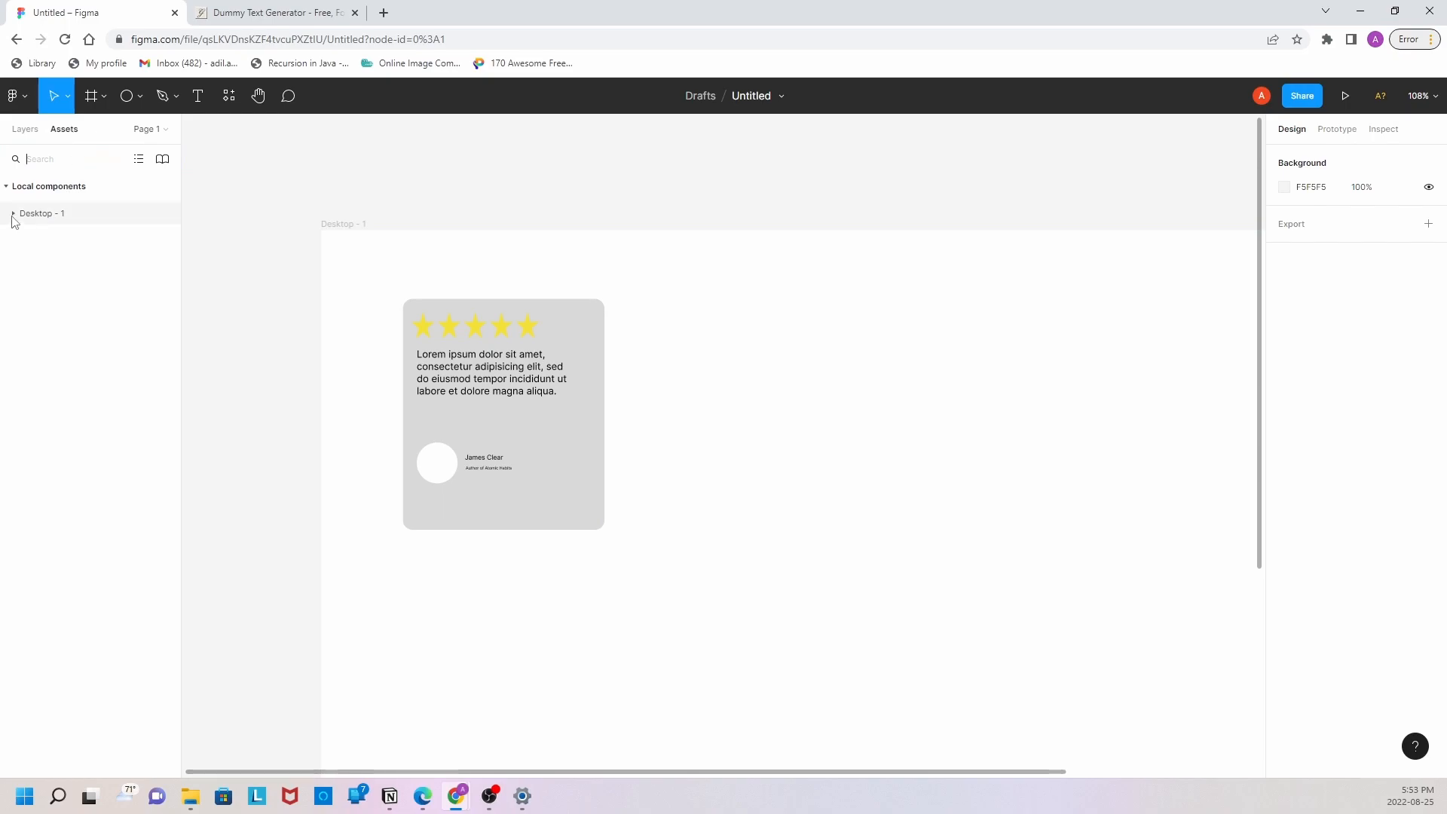
left_click_drag(45, 262, 771, 389)
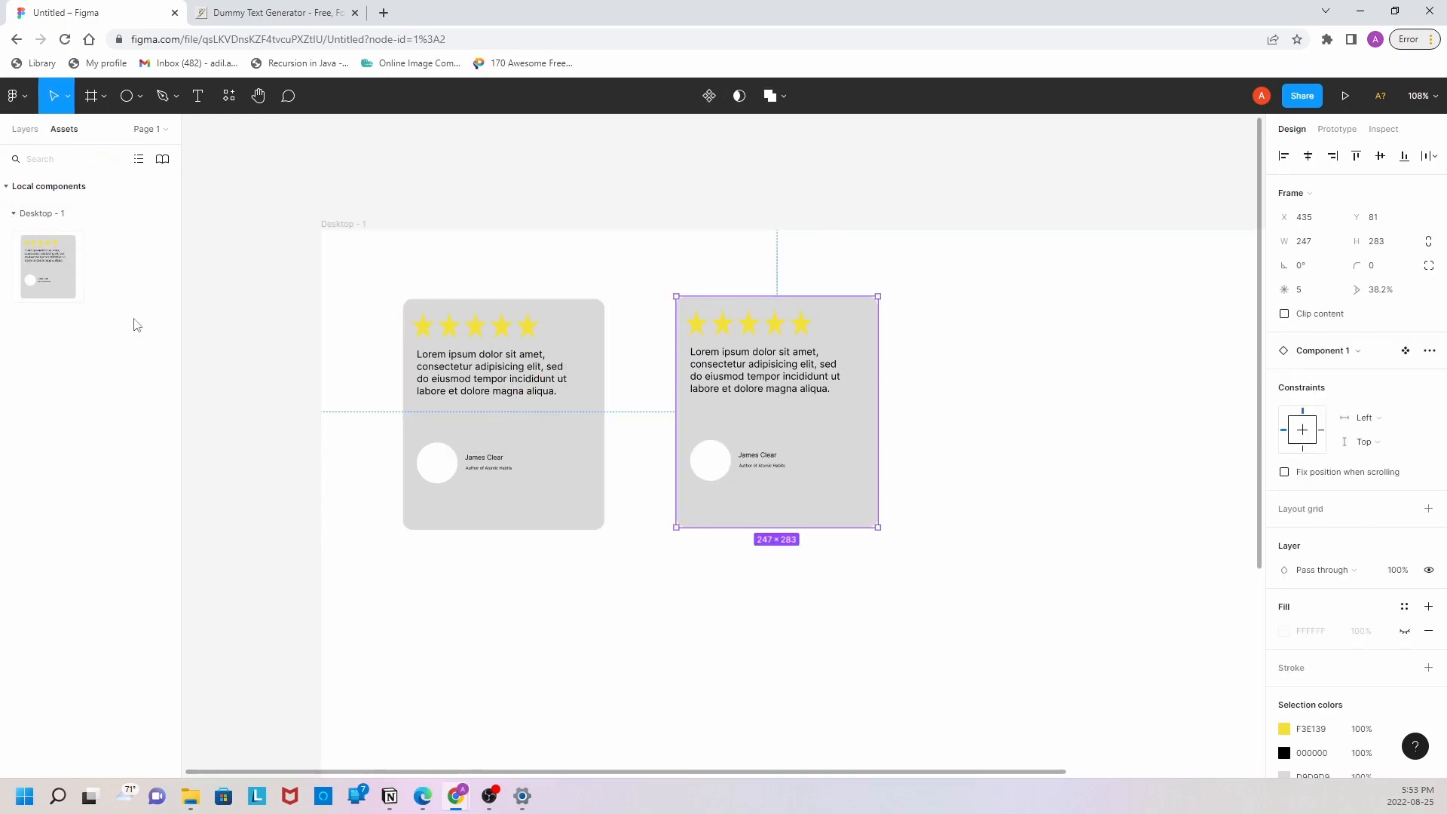
left_click(451, 598)
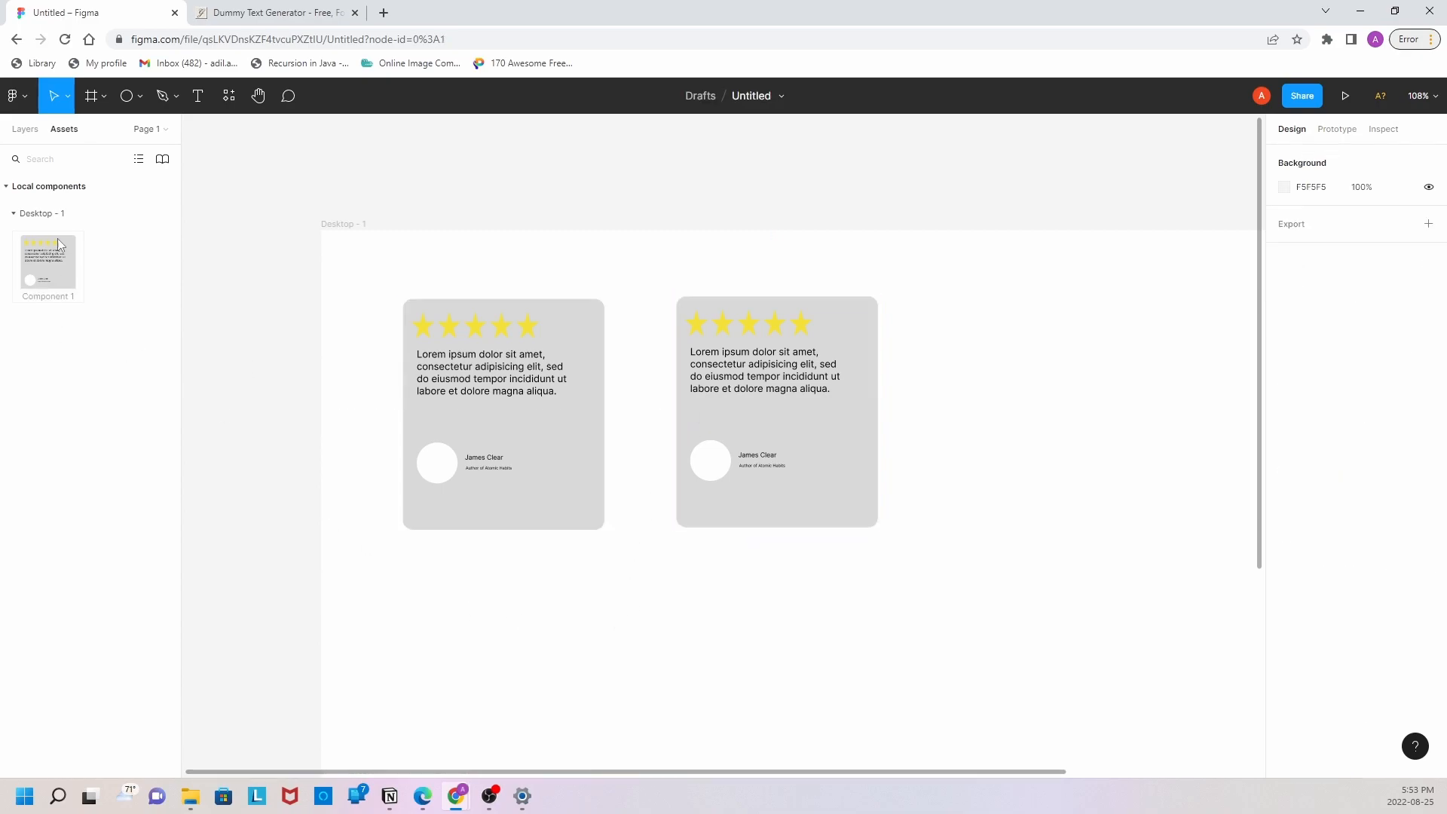
left_click(721, 434)
key("Delete")
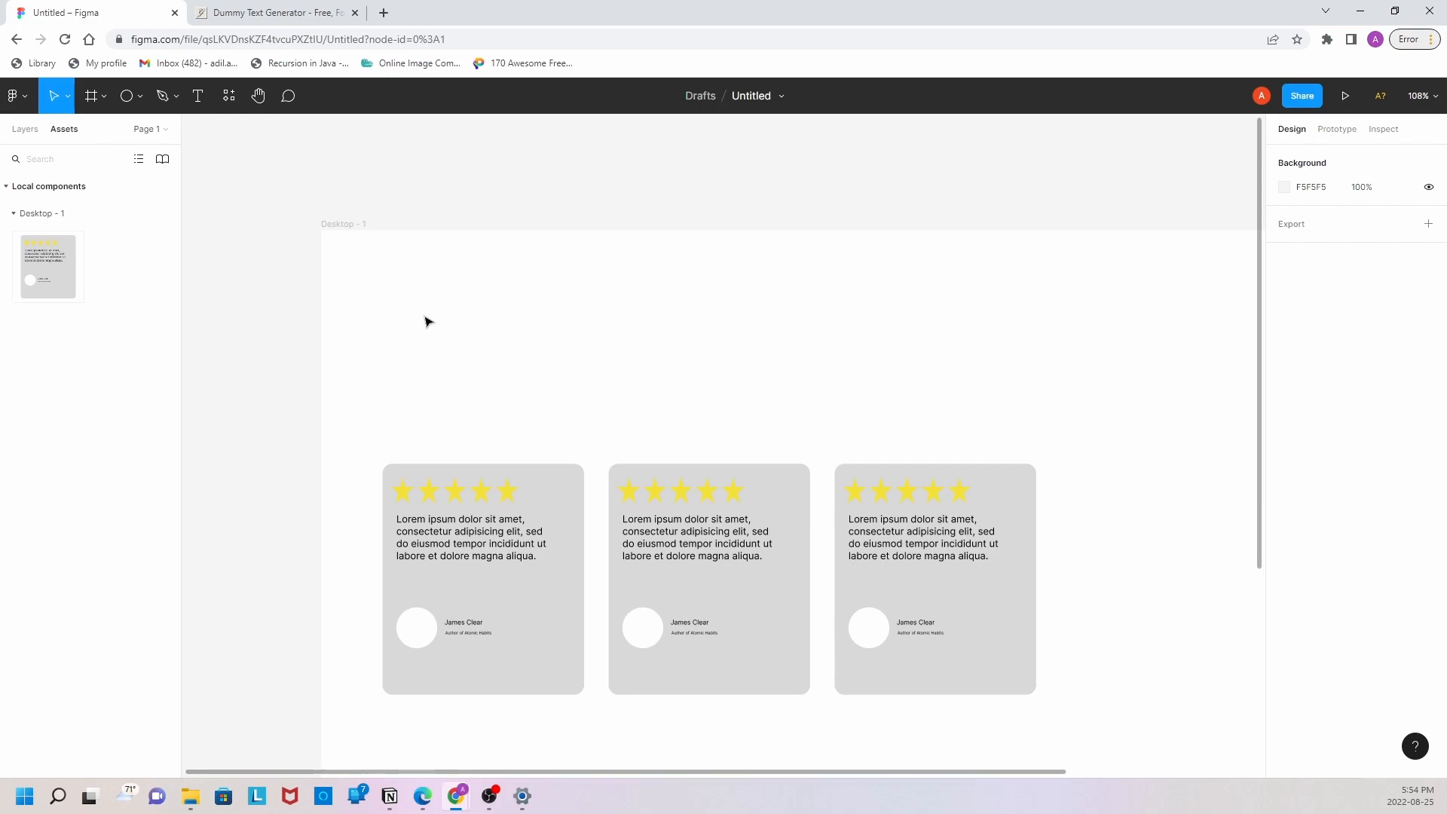
Step: Draw a closed checkmark outline with the Pen tool above the first card, starting at about X 73.5, Y 114
left_click(176, 96)
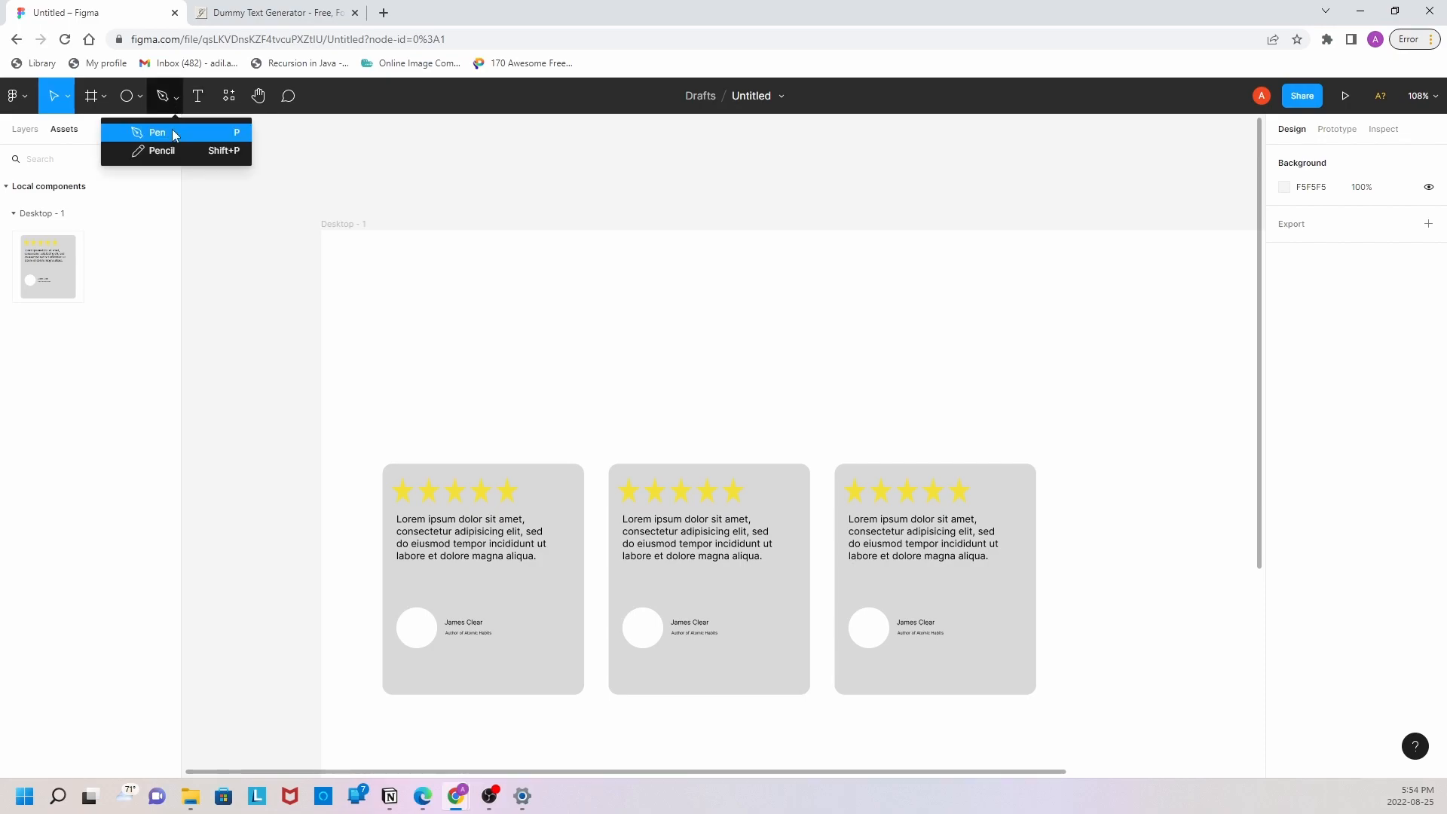
left_click(172, 131)
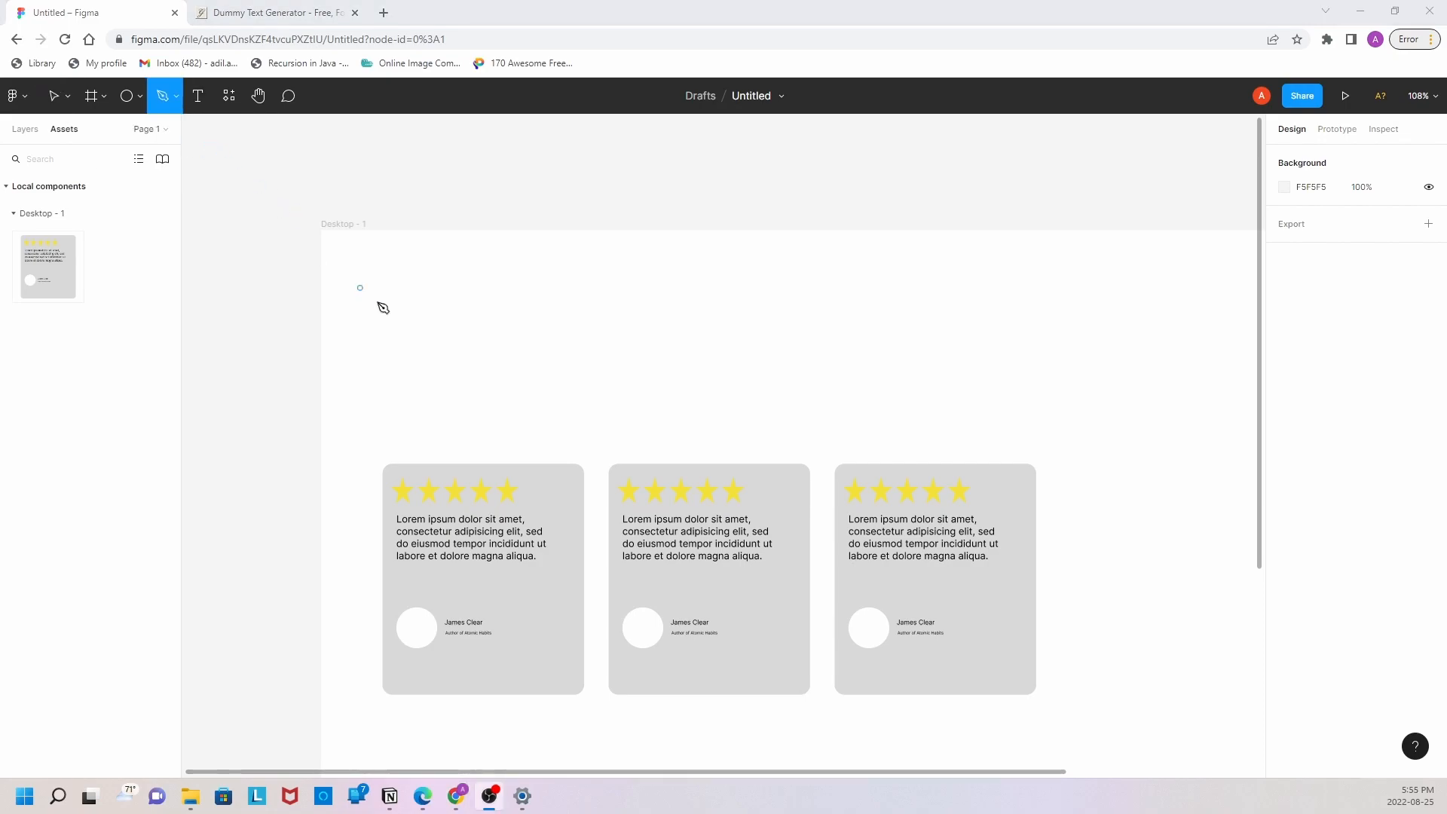
left_click(389, 328)
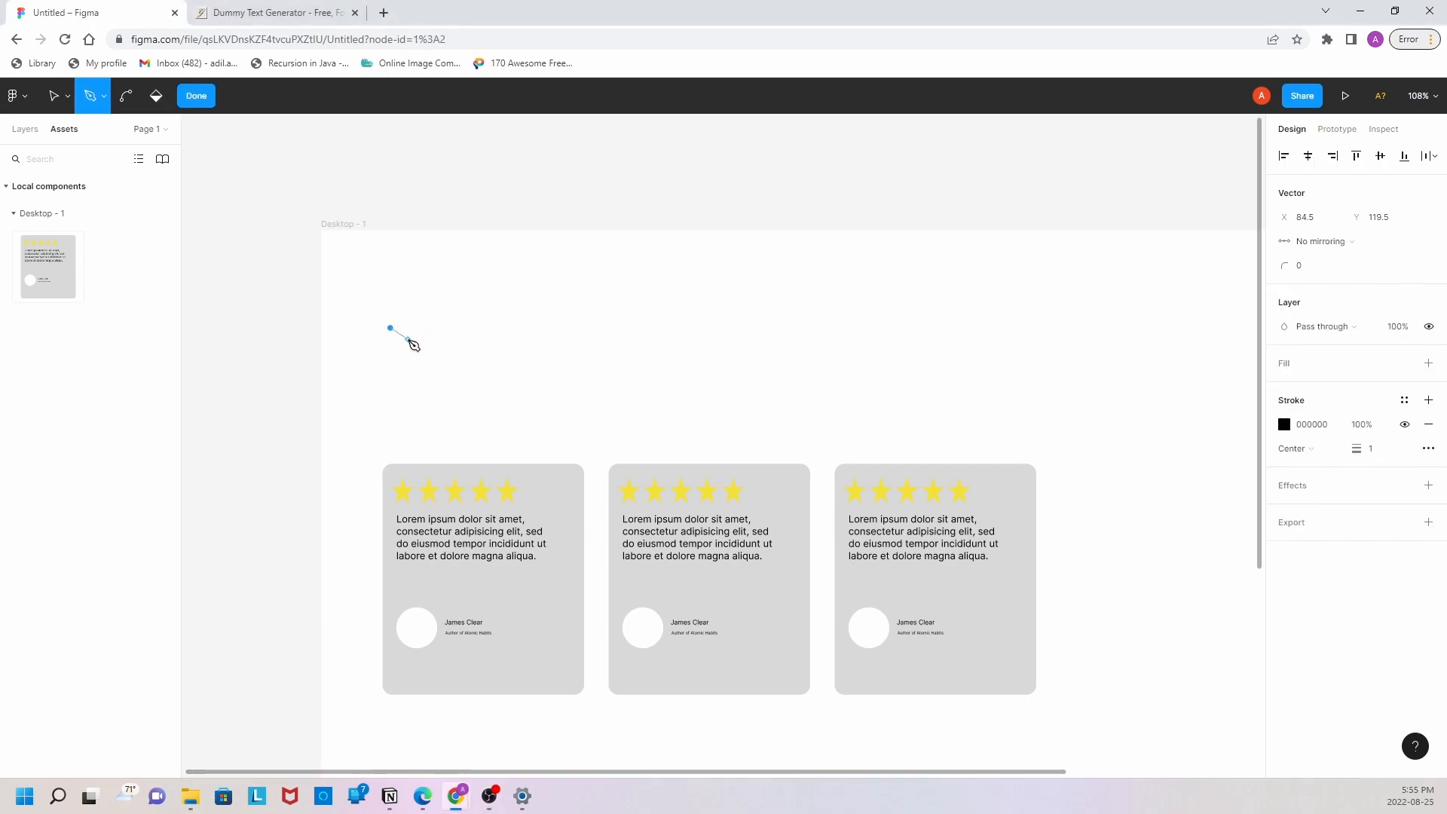
key("Escape")
left_click(382, 323)
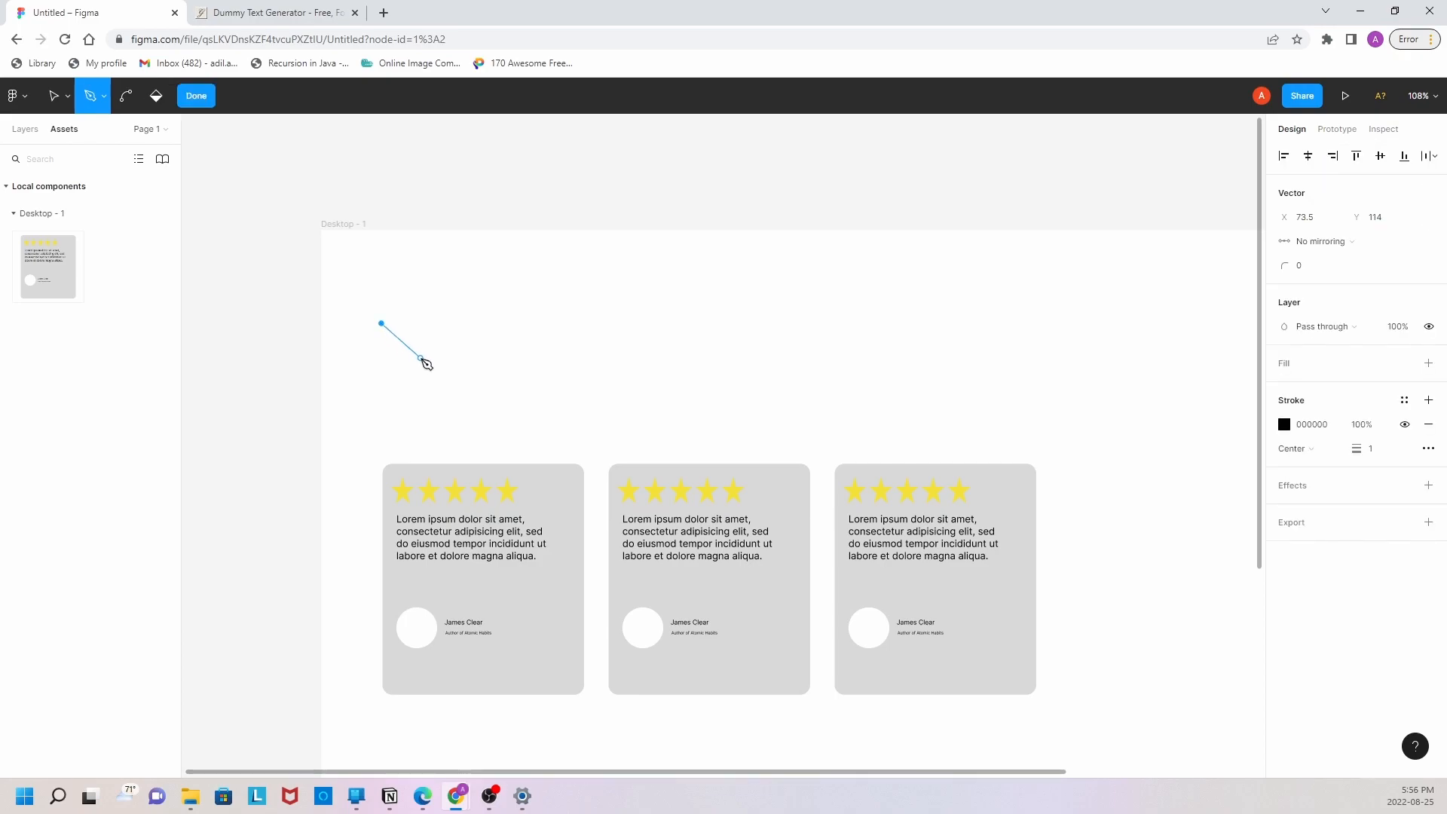
left_click(424, 362)
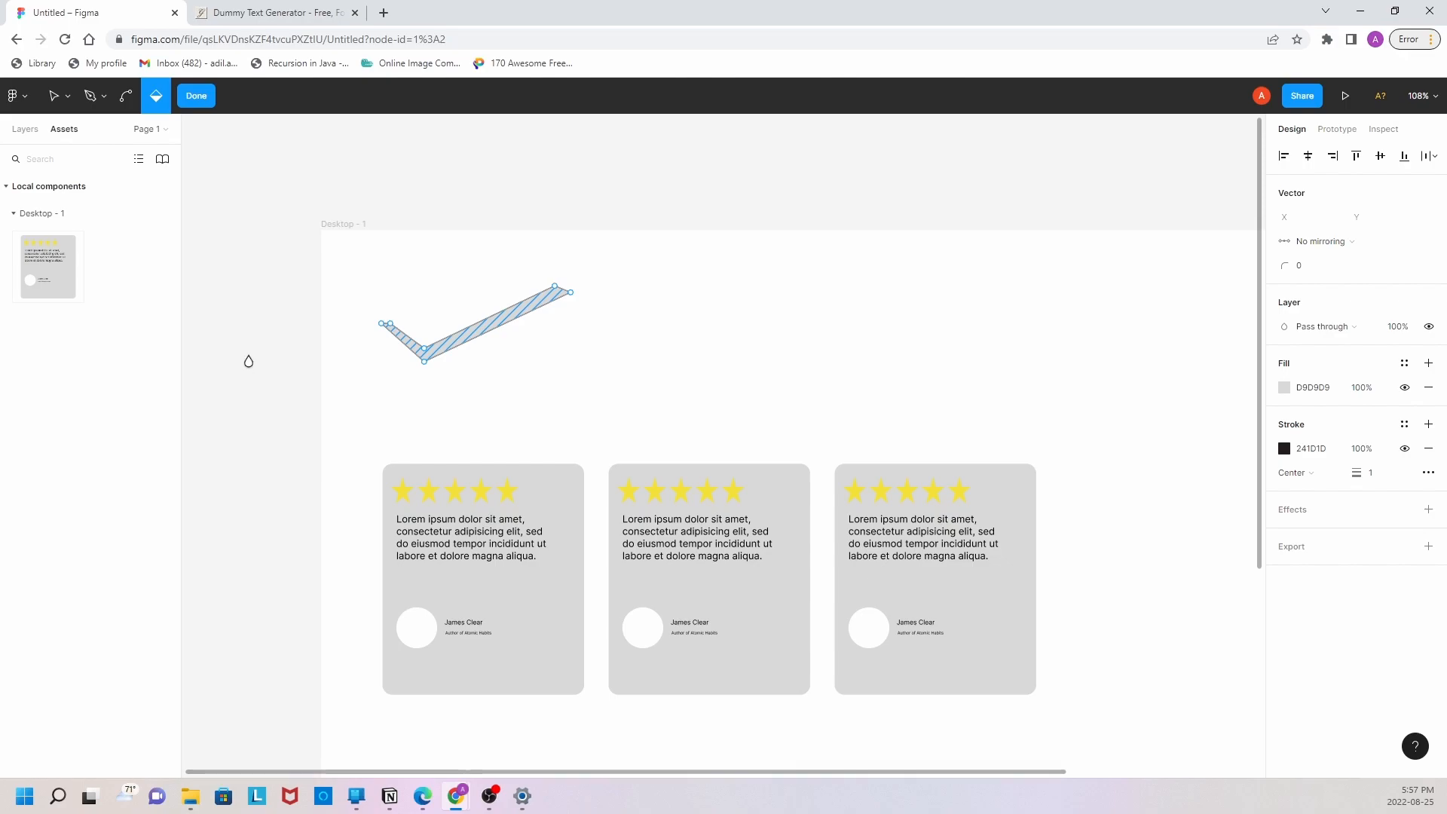
Step: Fill the checkmark shape with the dark colour 231A1A using the Paint bucket
left_click(158, 101)
left_click(1227, 431)
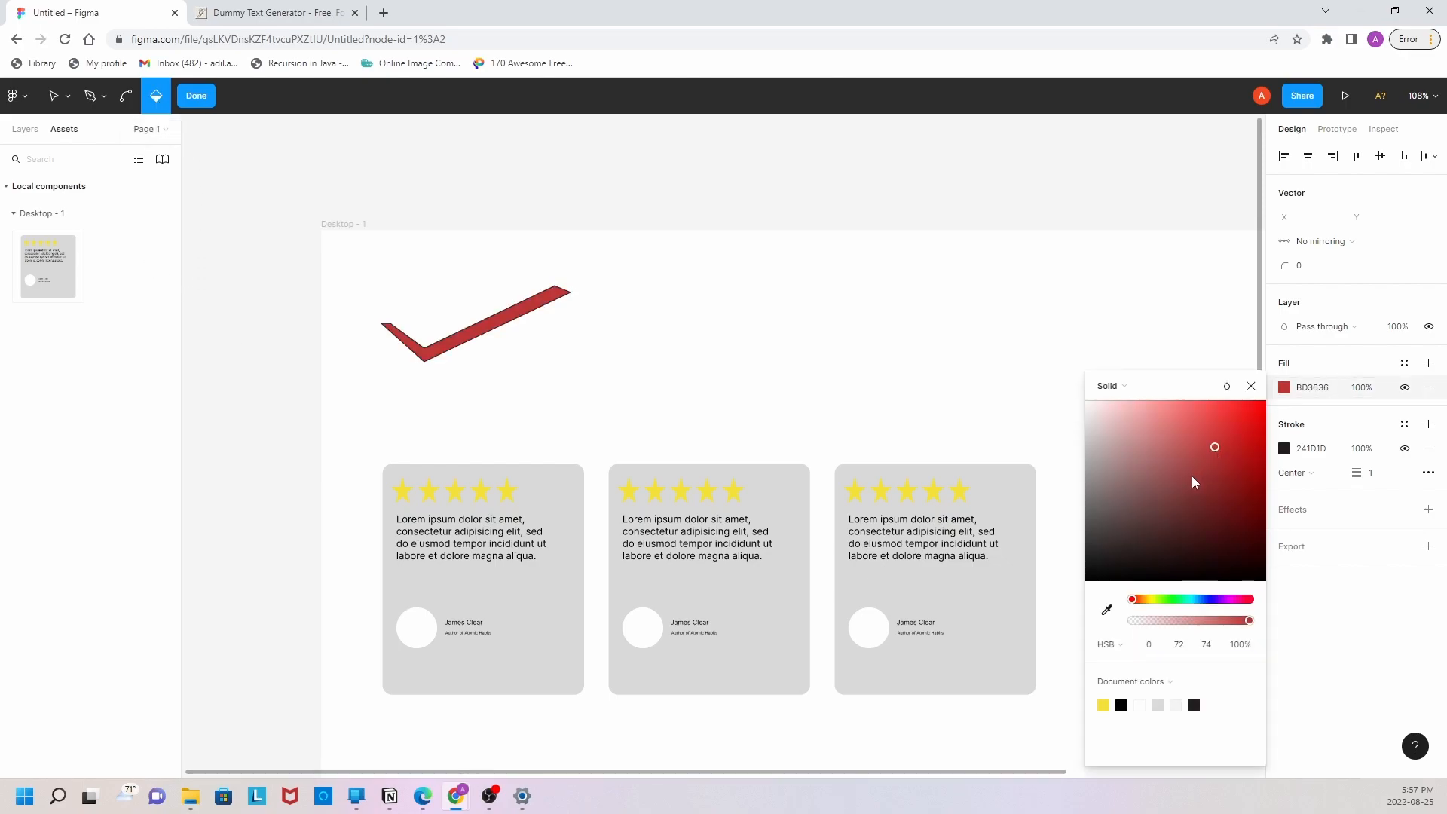
left_click_drag(1228, 452, 1135, 566)
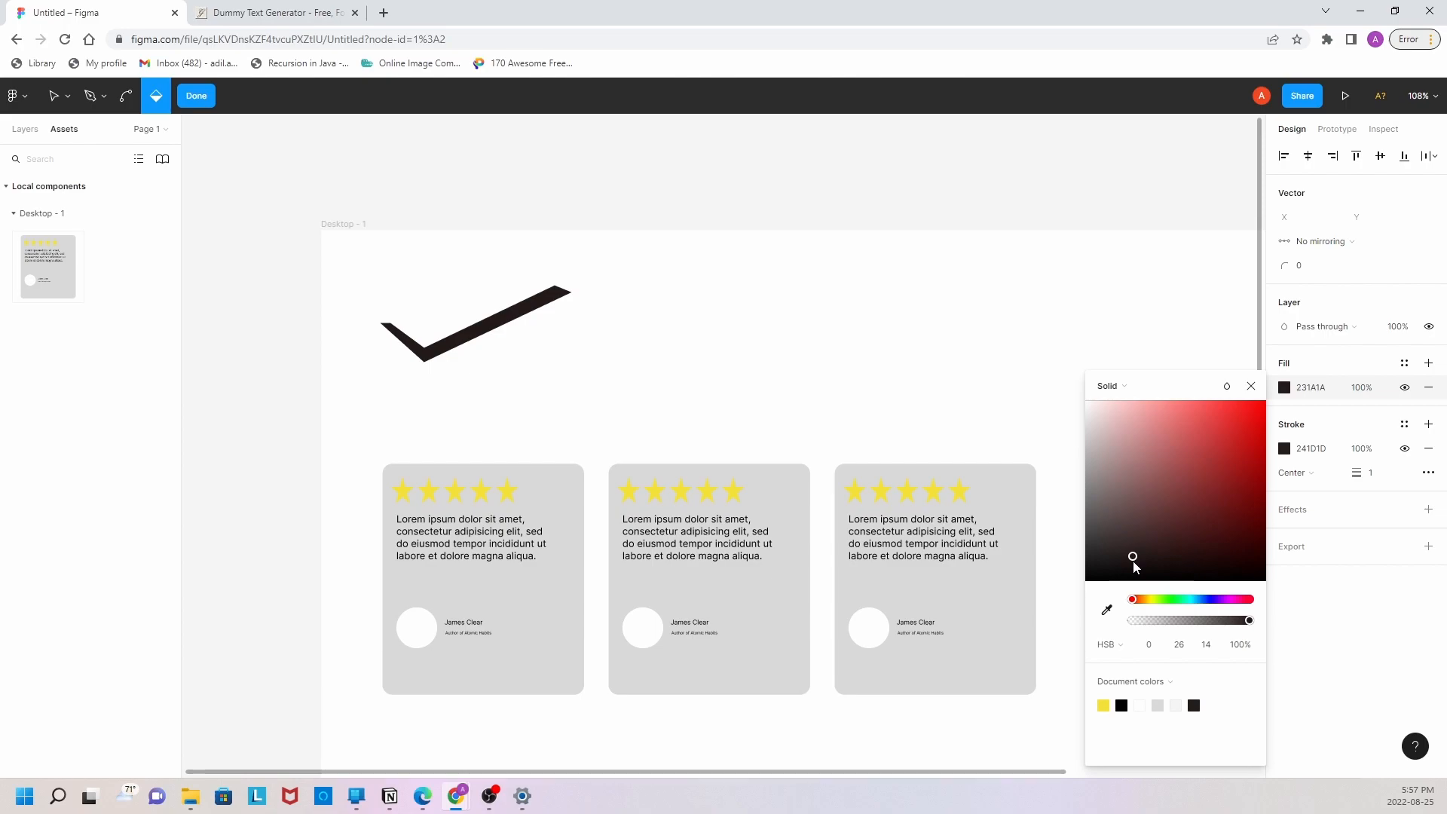
left_click(426, 348)
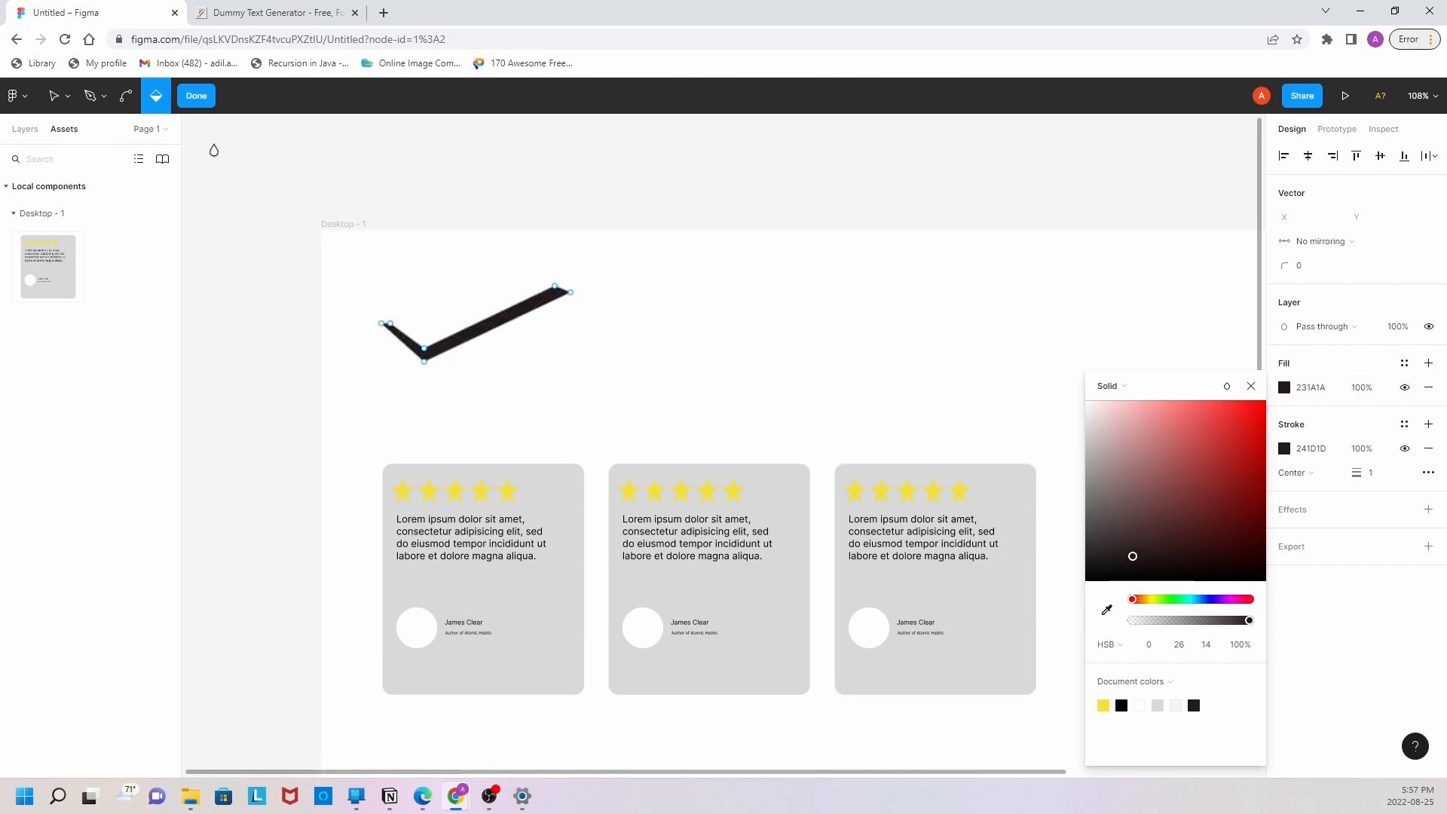
Step: Finish the vector editing, move the checkmark down to just above the first card and scale it down slightly
left_click(203, 96)
left_click_drag(492, 328, 494, 410)
left_click_drag(393, 367, 428, 390)
left_click(487, 432)
left_click(487, 427)
left_click(486, 294)
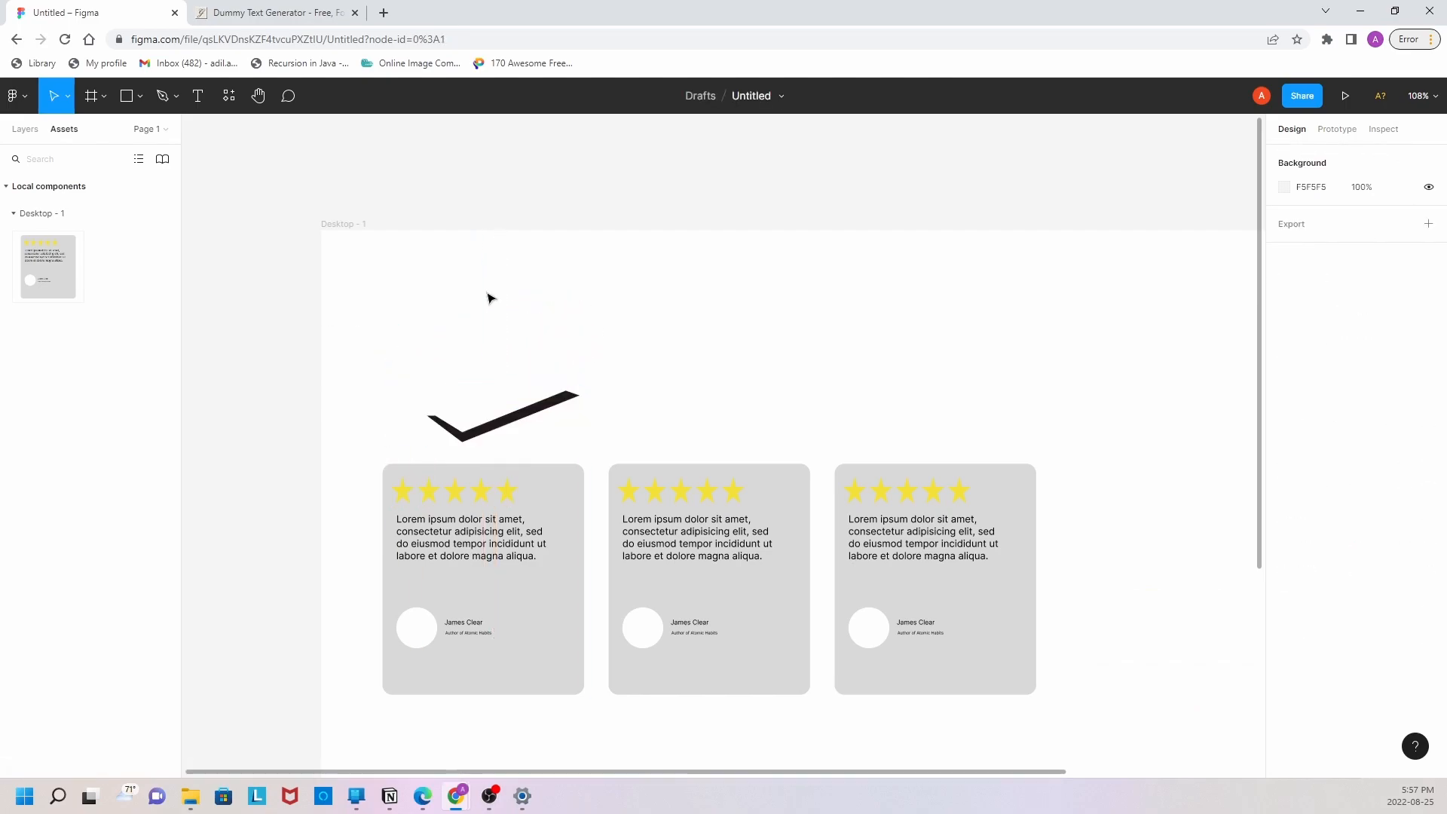